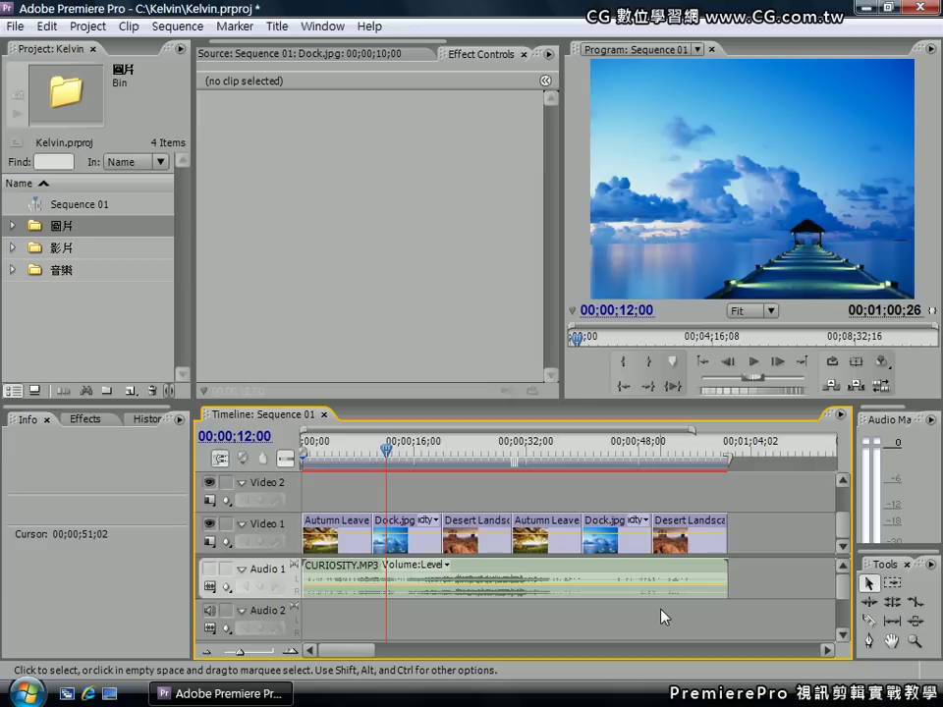
- Select the Dock.jpg clip and expand the Video Effects folder in the Effects library
{"action": "left_click", "coordinate": [420, 547]}
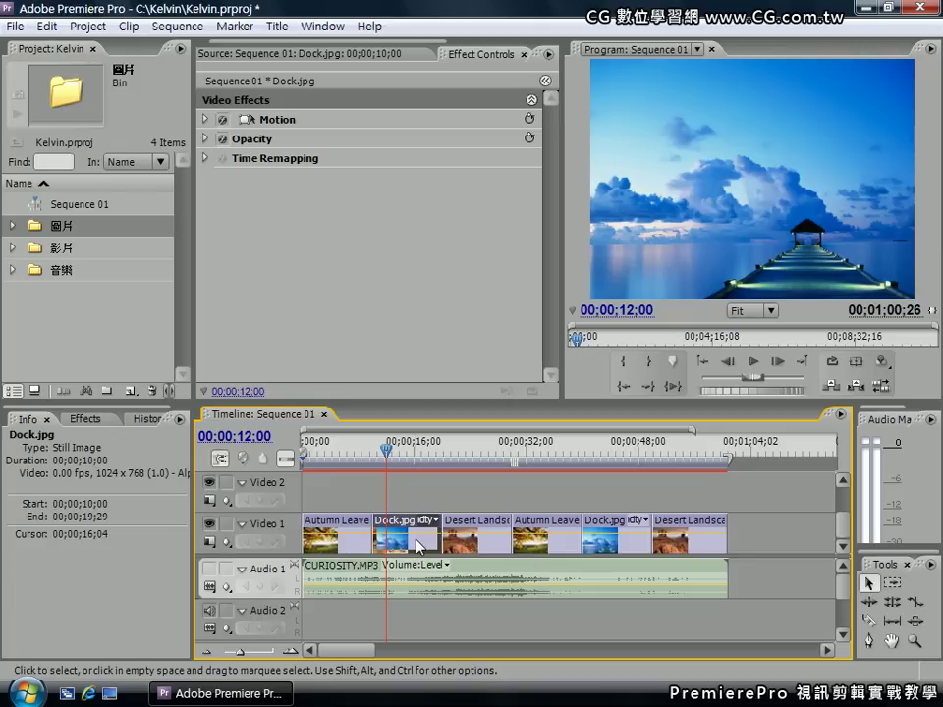
{"action": "left_click", "coordinate": [86, 419]}
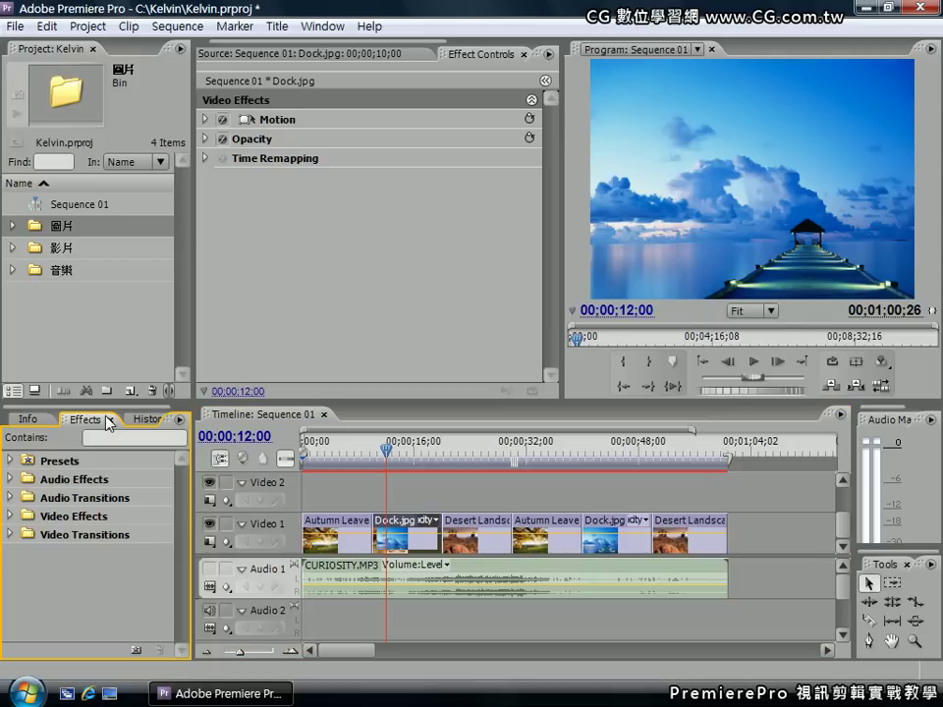
{"action": "left_click", "coordinate": [72, 521]}
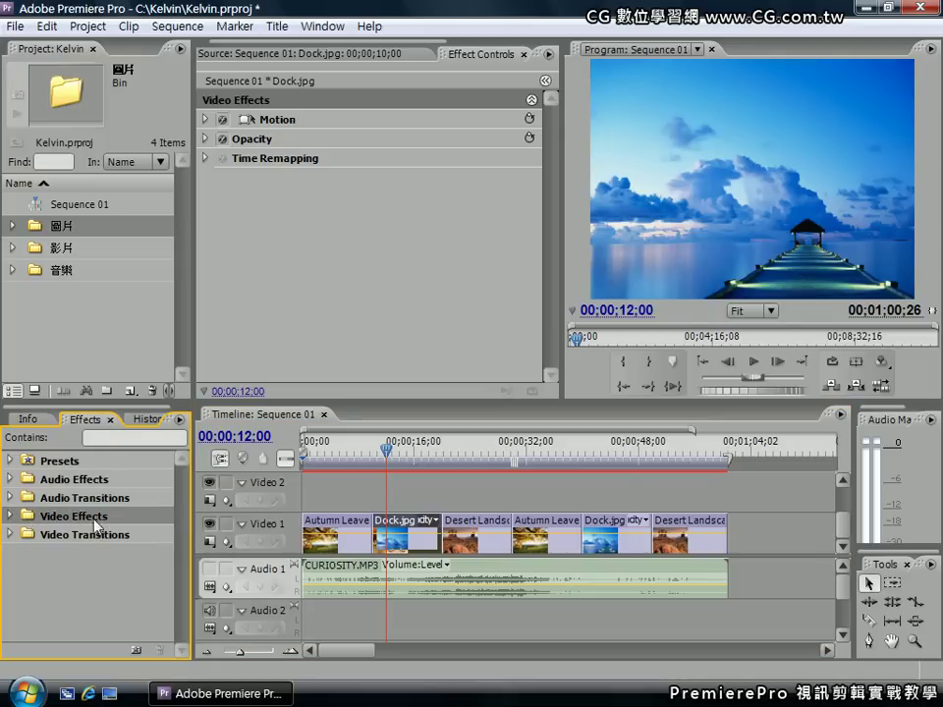
{"action": "left_click", "coordinate": [12, 518]}
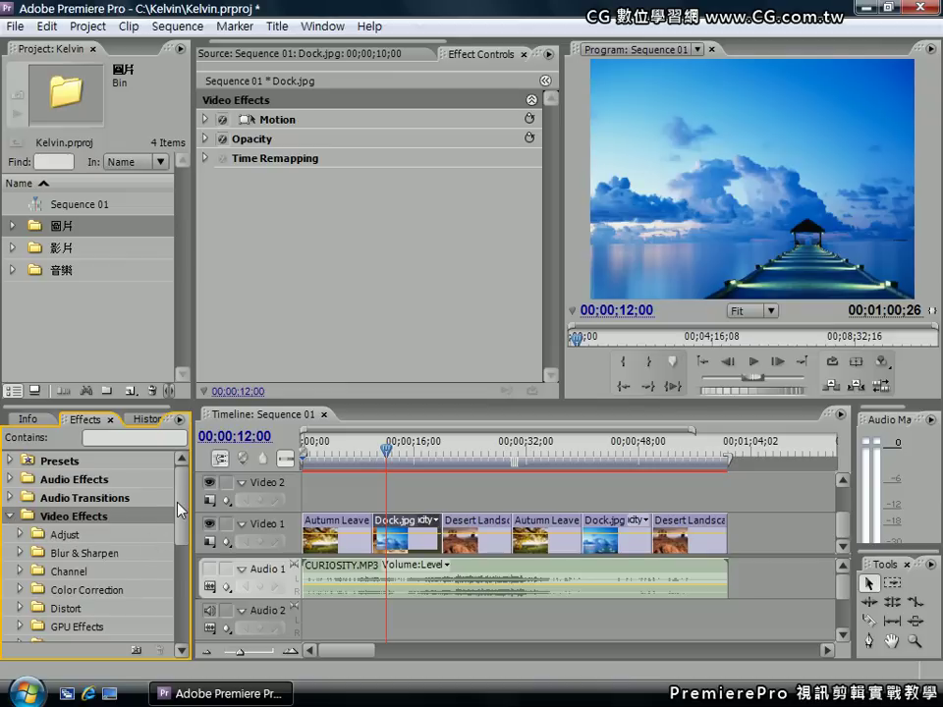
{"action": "left_click_drag", "start_coordinate": [179, 510], "coordinate": [191, 599]}
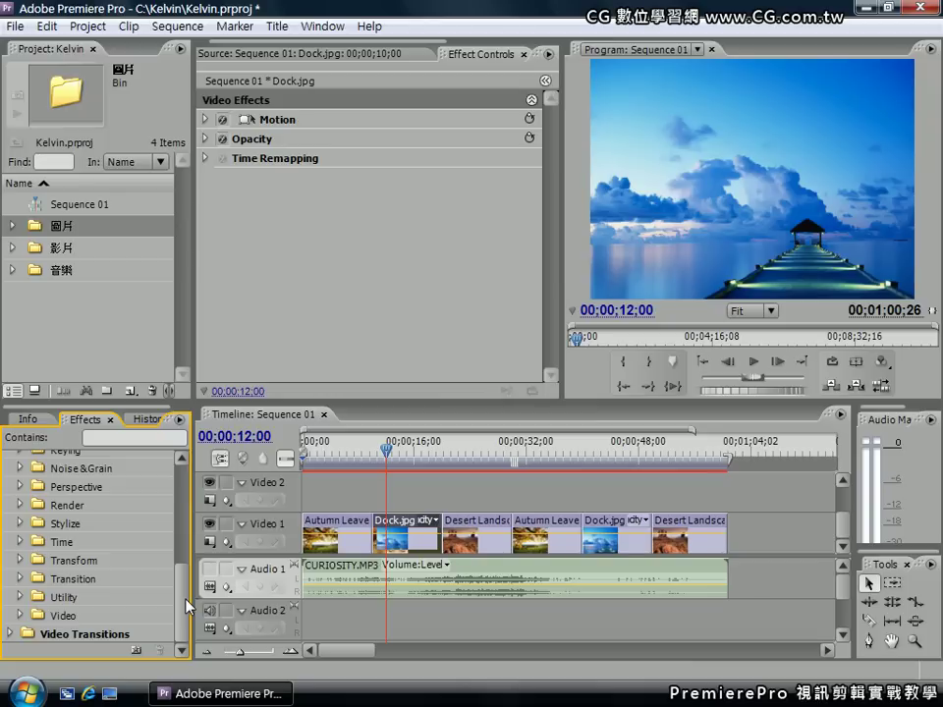
{"action": "scroll", "coordinate": [181, 597], "scroll_direction": "up", "scroll_amount": 1}
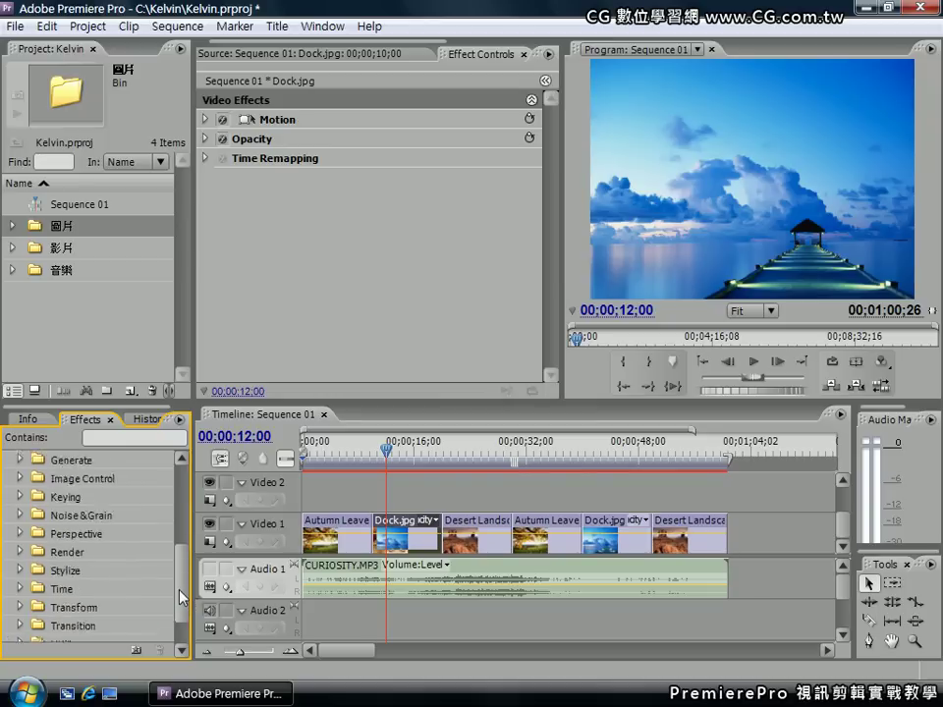
{"action": "scroll", "coordinate": [181, 597], "scroll_direction": "up", "scroll_amount": 3}
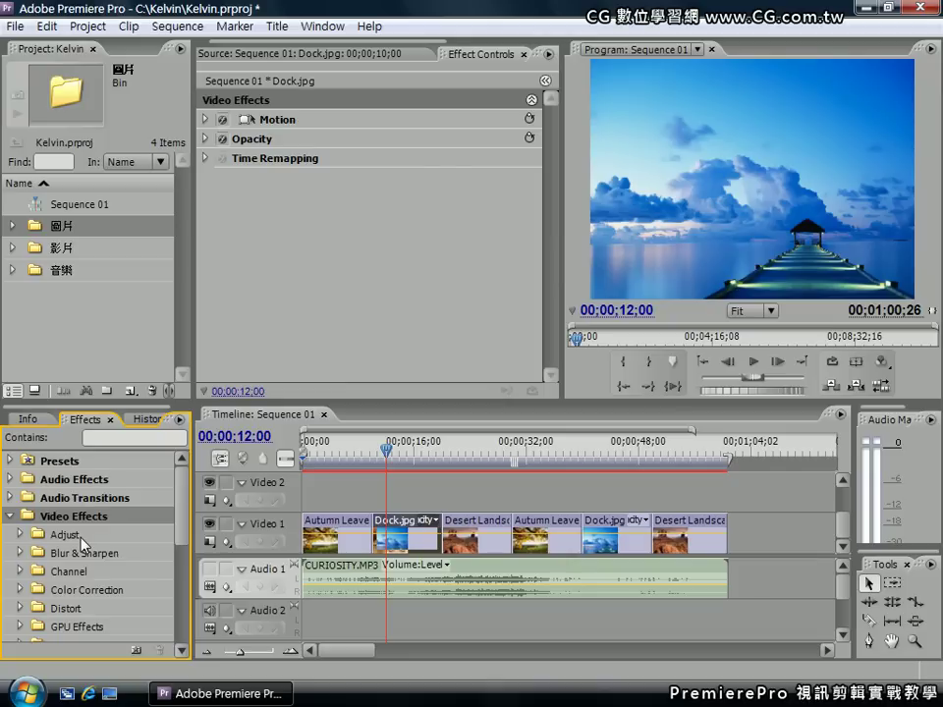
- Drag Auto Color from Video Effects > Adjust onto the Dock.jpg clip
{"action": "left_click", "coordinate": [82, 542]}
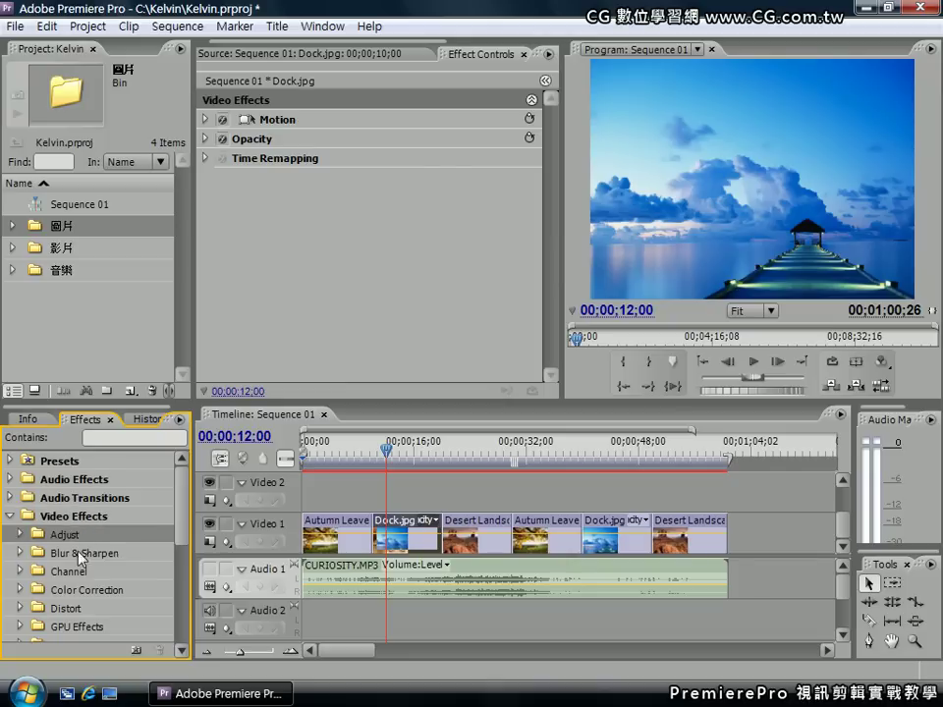
{"action": "left_click", "coordinate": [20, 534]}
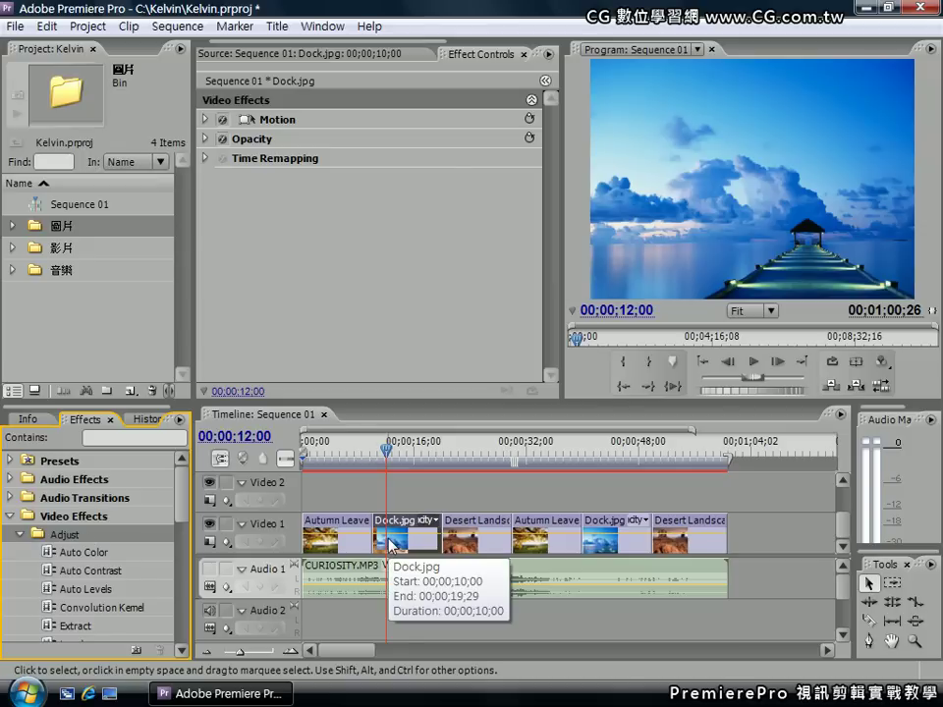
{"action": "left_click", "coordinate": [78, 555]}
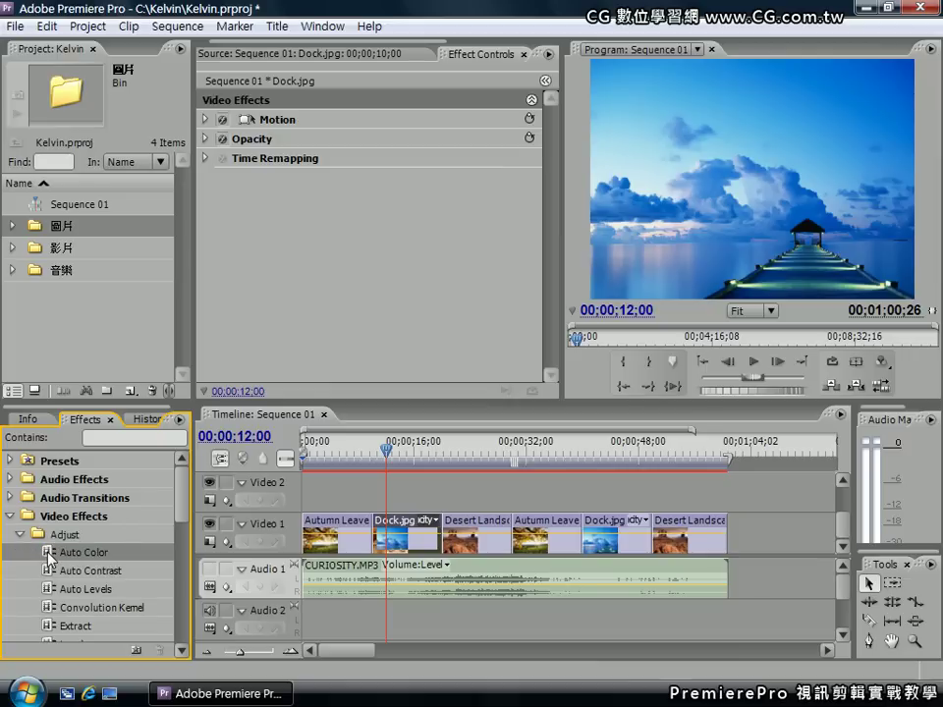
{"action": "left_click_drag", "start_coordinate": [56, 558], "coordinate": [402, 544]}
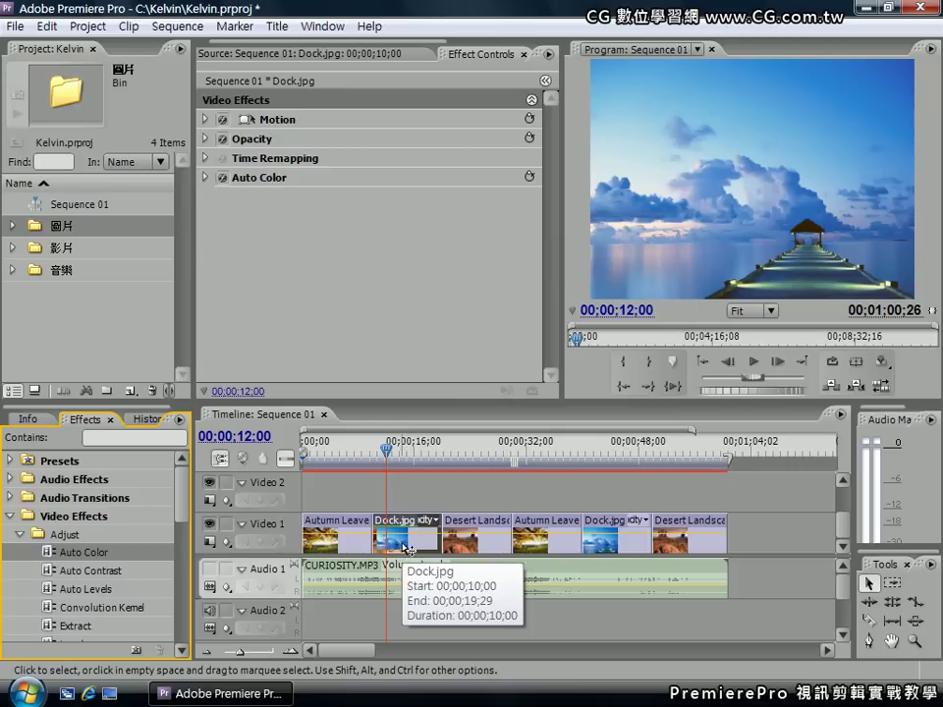
- Expand and collapse Motion and Opacity in Effect Controls, then select Auto Color
{"action": "left_click", "coordinate": [260, 120]}
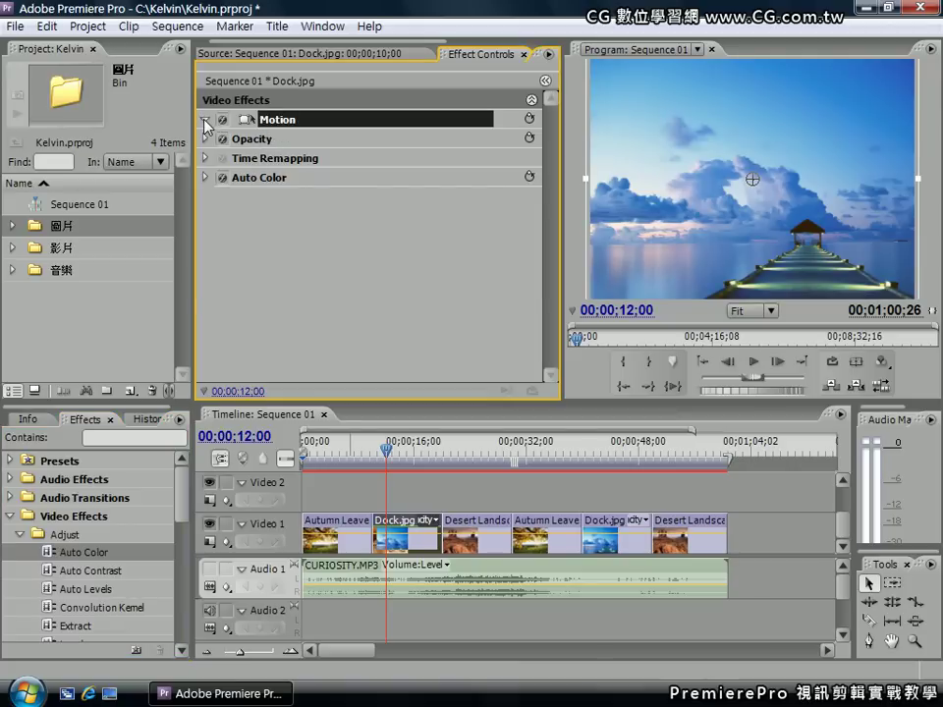
{"action": "left_click", "coordinate": [205, 120]}
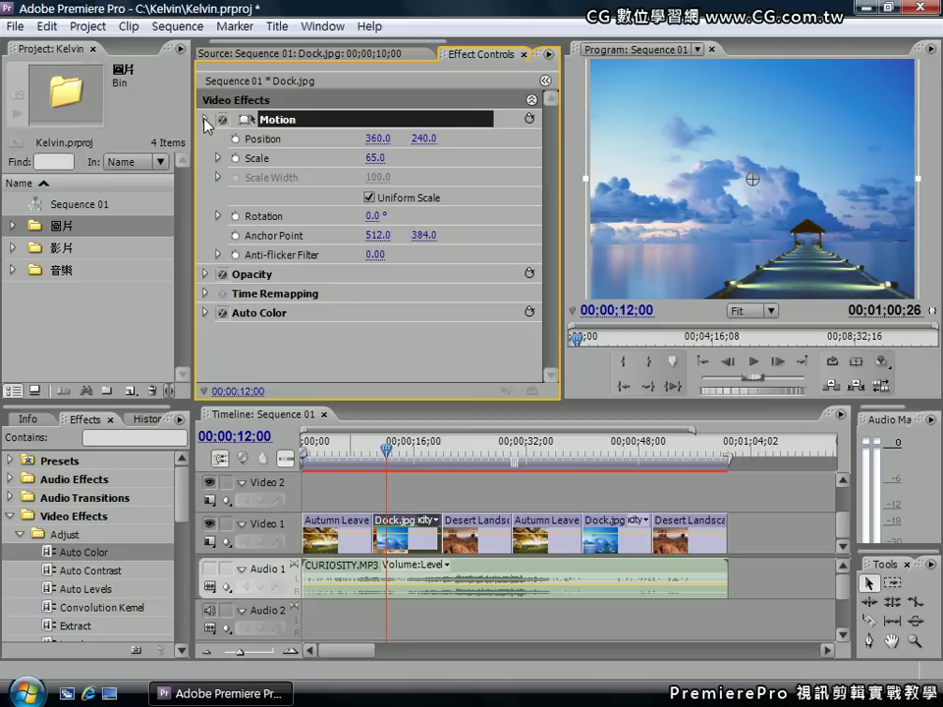
{"action": "left_click", "coordinate": [205, 120]}
{"action": "left_click", "coordinate": [205, 139]}
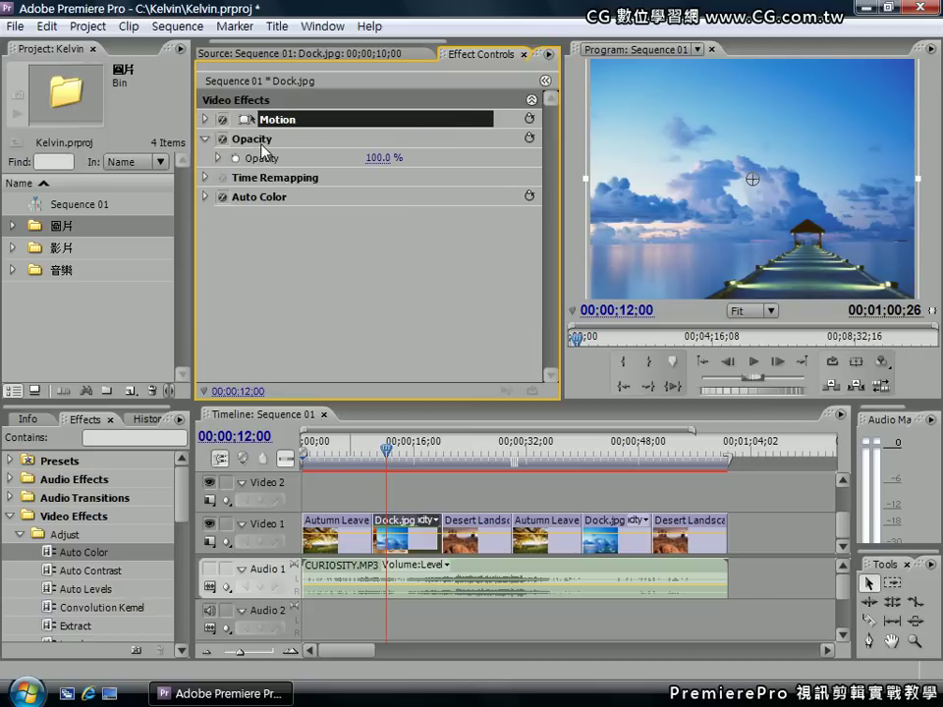
{"action": "left_click", "coordinate": [205, 139]}
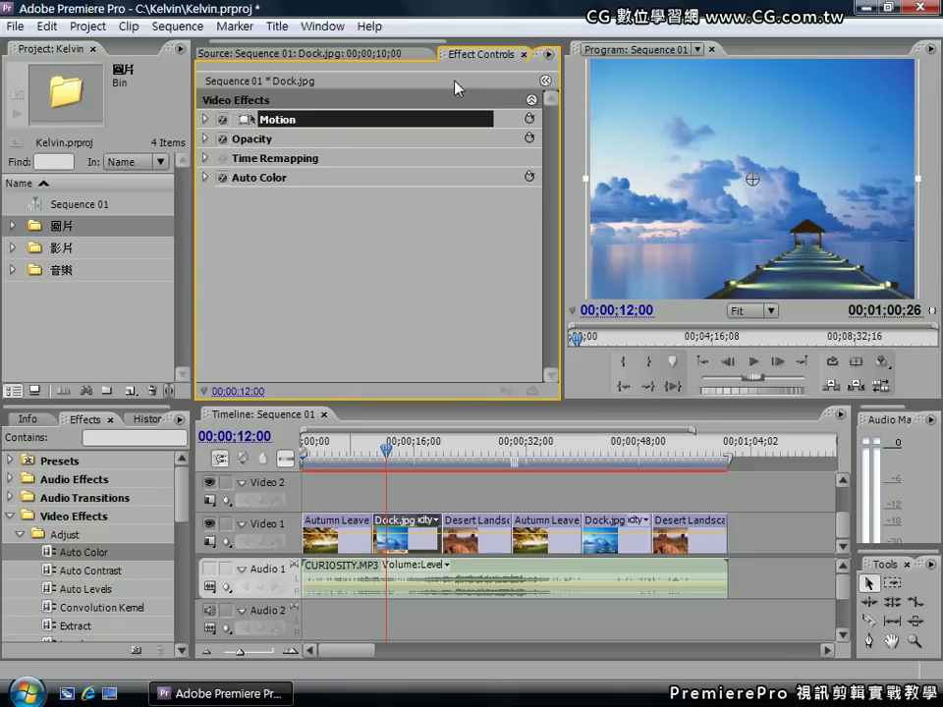
{"action": "left_click", "coordinate": [263, 182]}
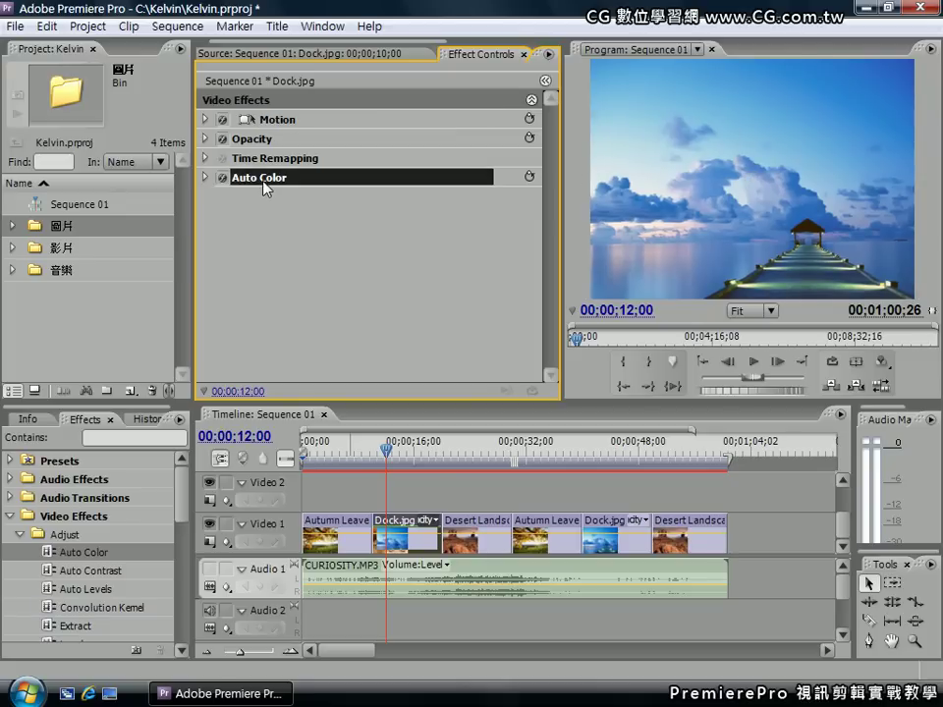
- Delete Auto Color, add Auto Contrast below Time Remapping, then delete it too
{"action": "key", "text": "Delete"}
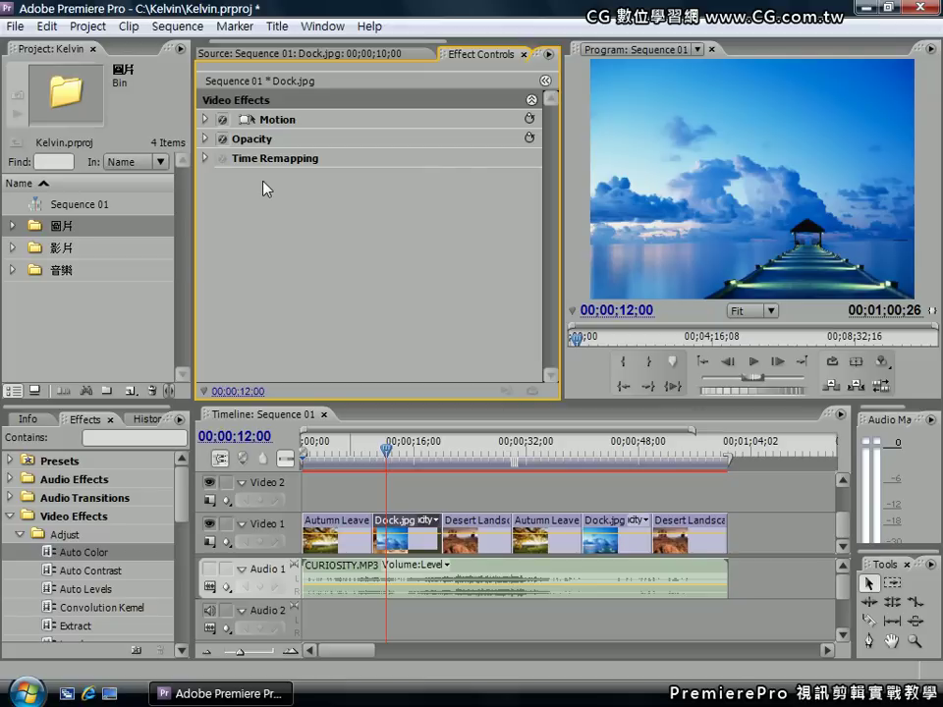
{"action": "left_click", "coordinate": [49, 572]}
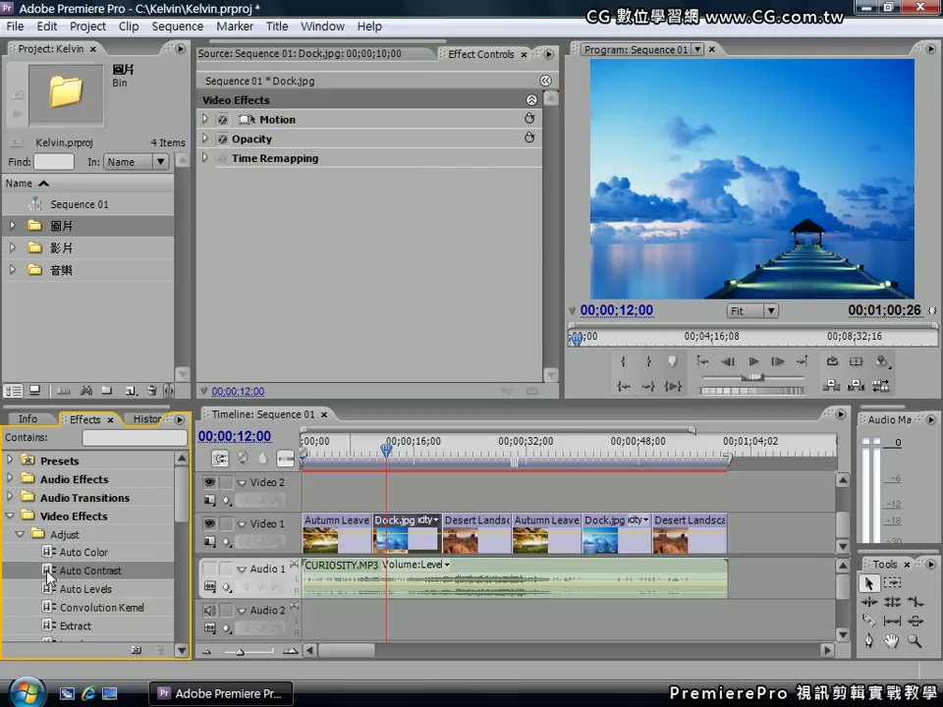
{"action": "left_click_drag", "start_coordinate": [49, 578], "coordinate": [275, 274]}
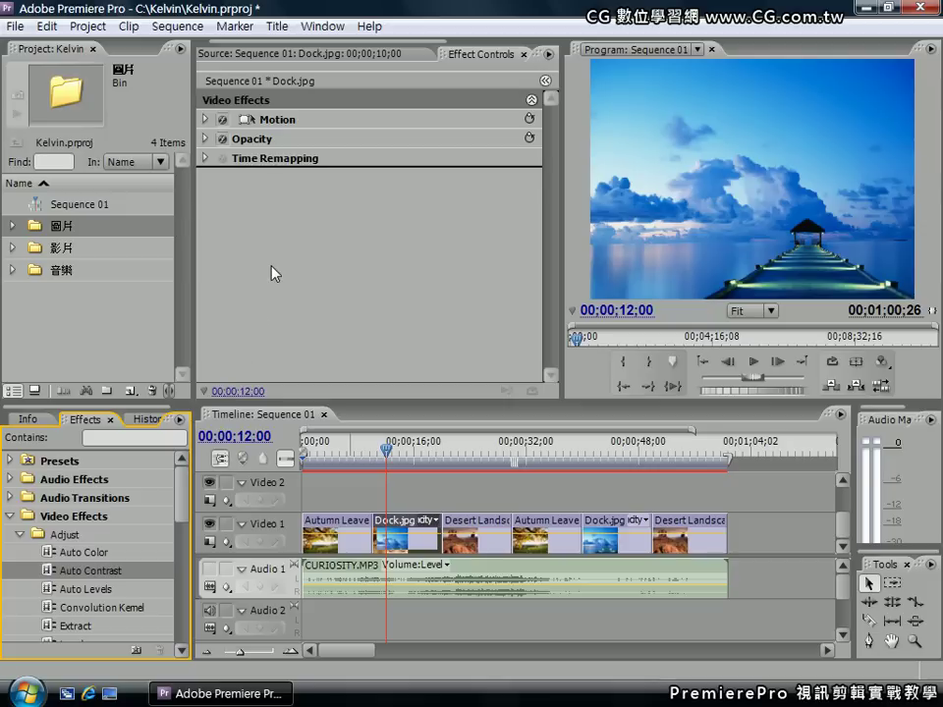
{"action": "left_click_drag", "start_coordinate": [272, 262], "coordinate": [272, 261]}
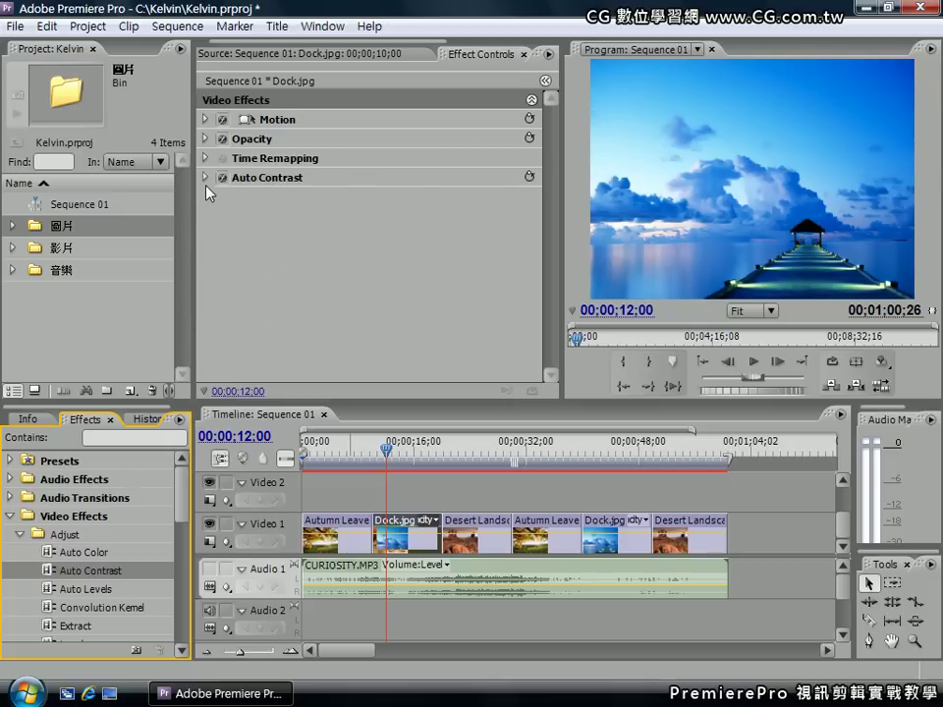
{"action": "left_click", "coordinate": [258, 180]}
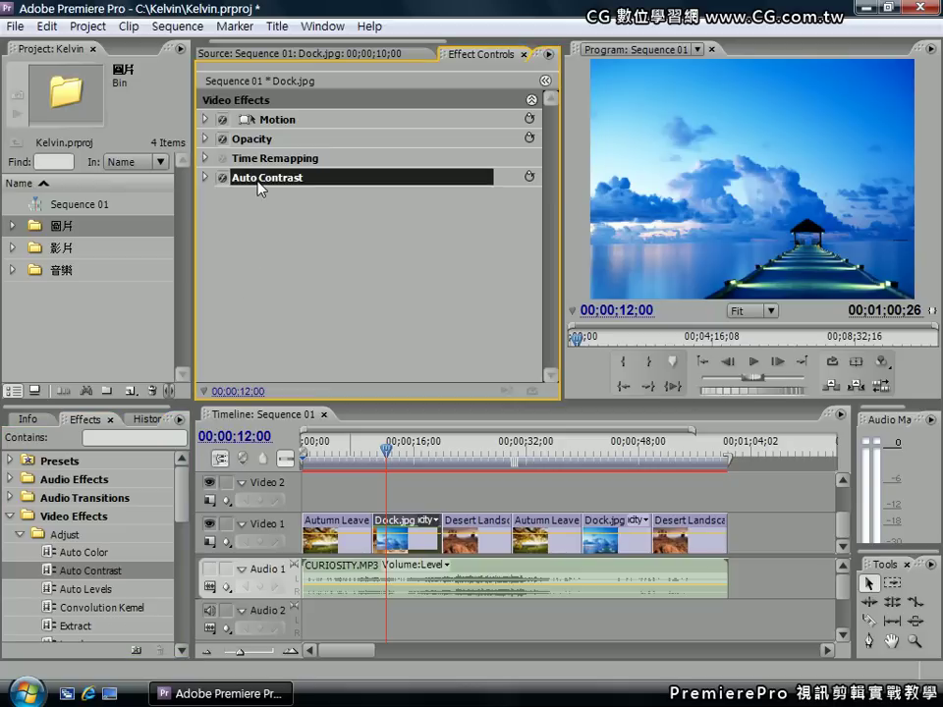
{"action": "key", "text": "Delete"}
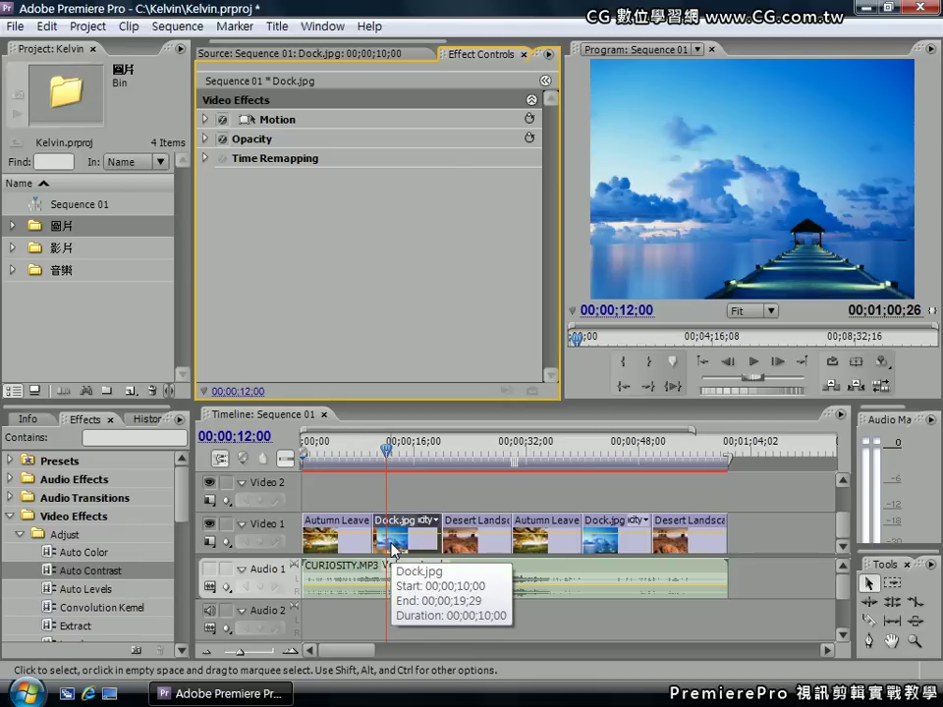
- Add Auto Color back to Dock.jpg and briefly expand its parameters to review them
{"action": "left_click", "coordinate": [54, 553]}
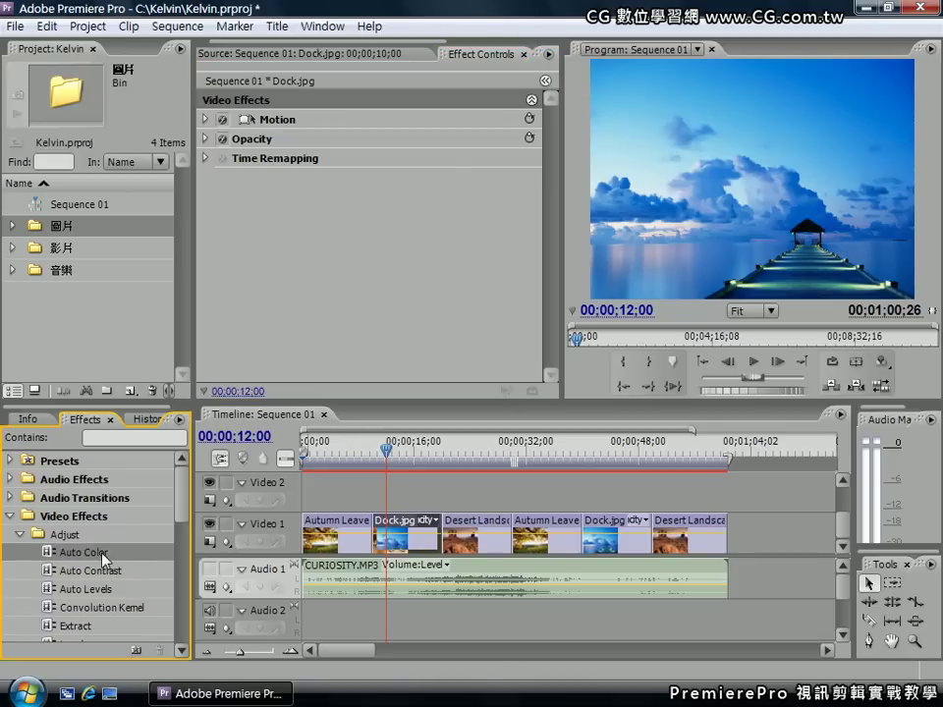
{"action": "left_click_drag", "start_coordinate": [51, 559], "coordinate": [315, 323]}
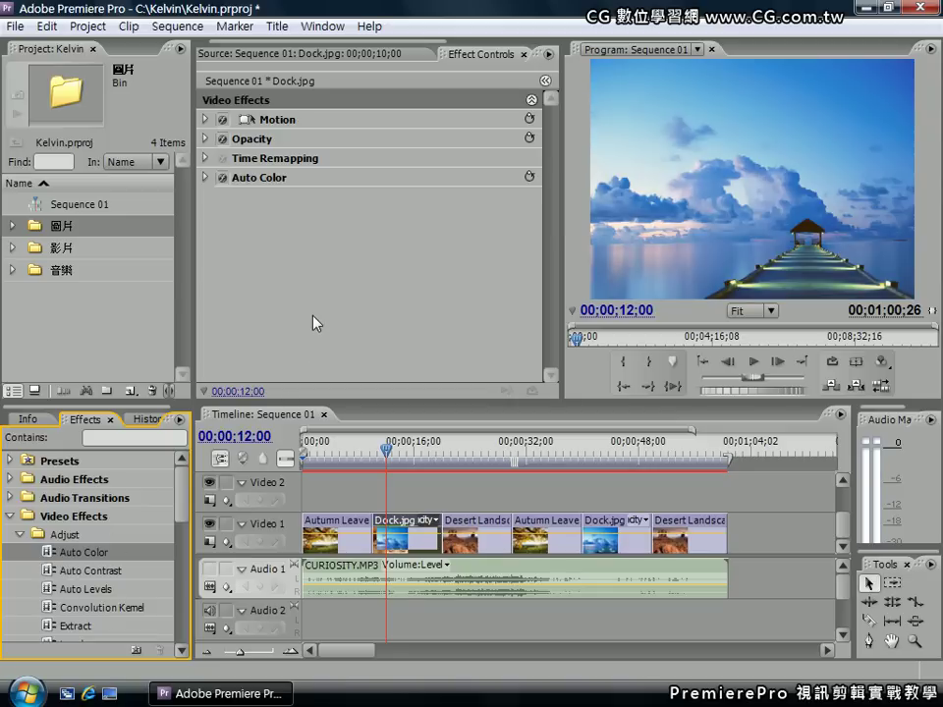
{"action": "left_click", "coordinate": [260, 179]}
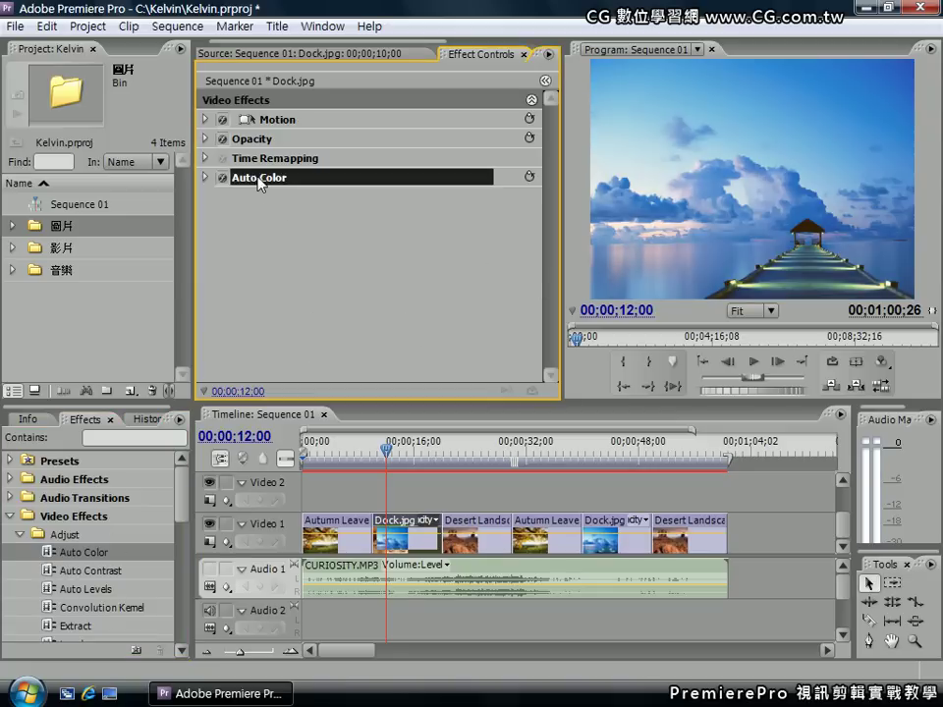
{"action": "left_click", "coordinate": [206, 177]}
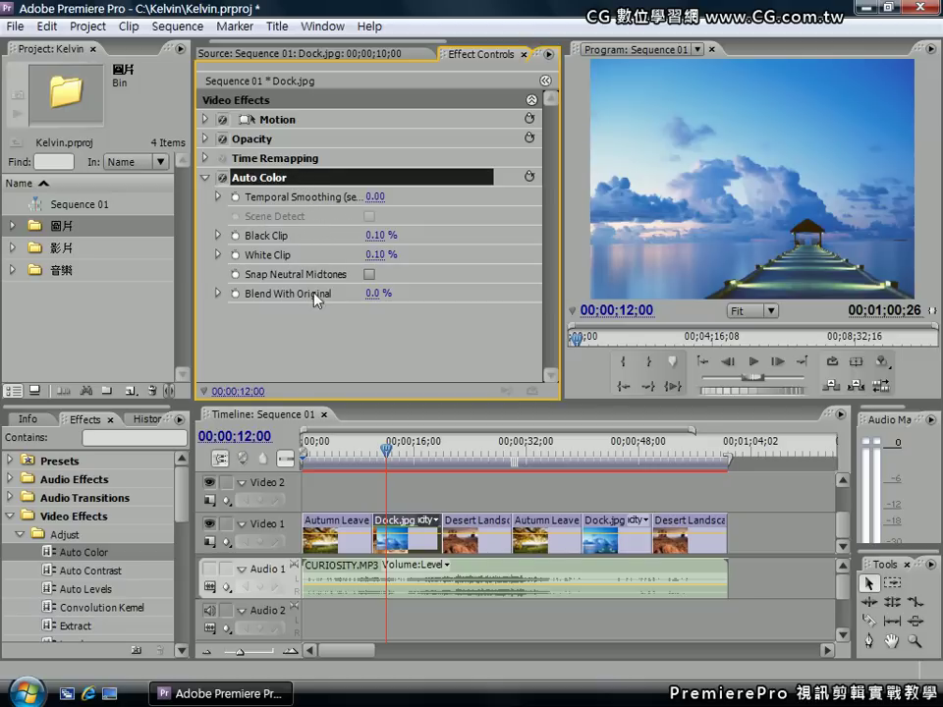
{"action": "left_click", "coordinate": [204, 178]}
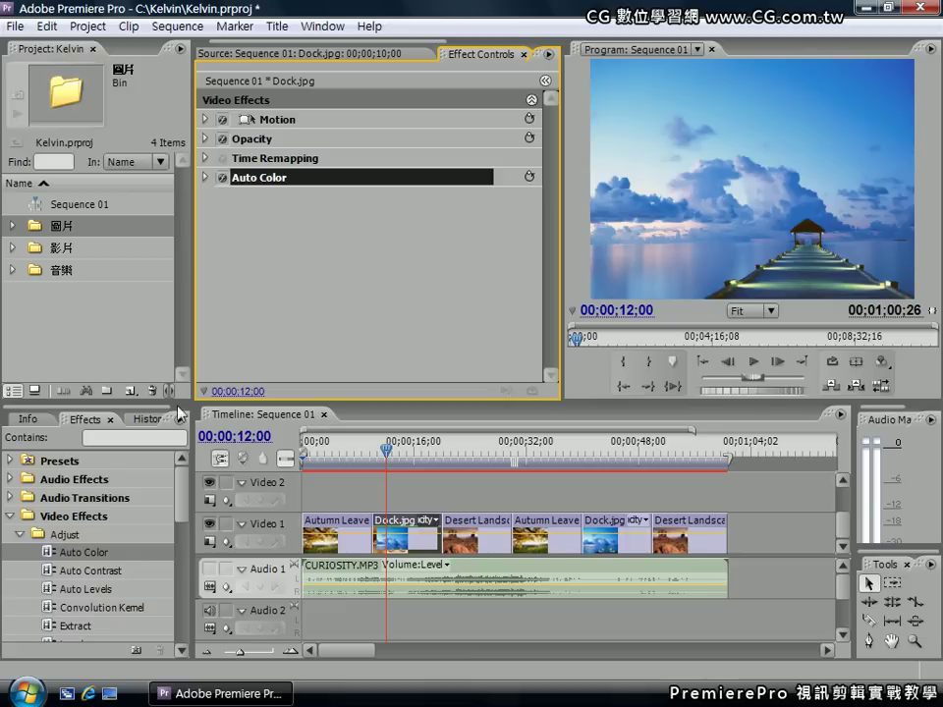
{"action": "left_click", "coordinate": [87, 571]}
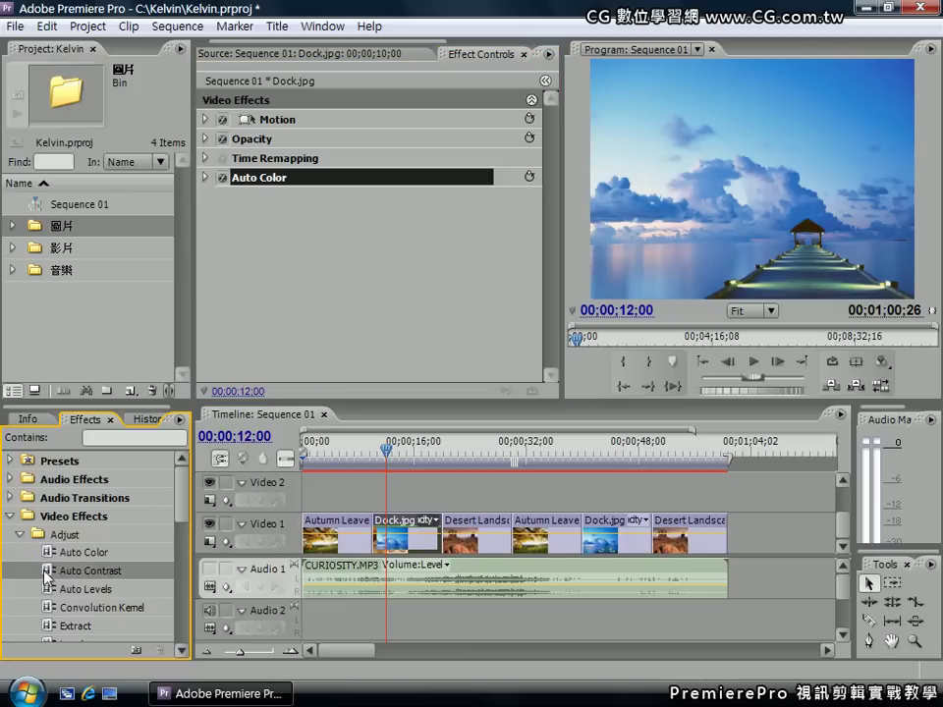
- Add Auto Contrast, move it above Auto Color, then select both effects together
{"action": "left_click_drag", "start_coordinate": [292, 276], "coordinate": [292, 276]}
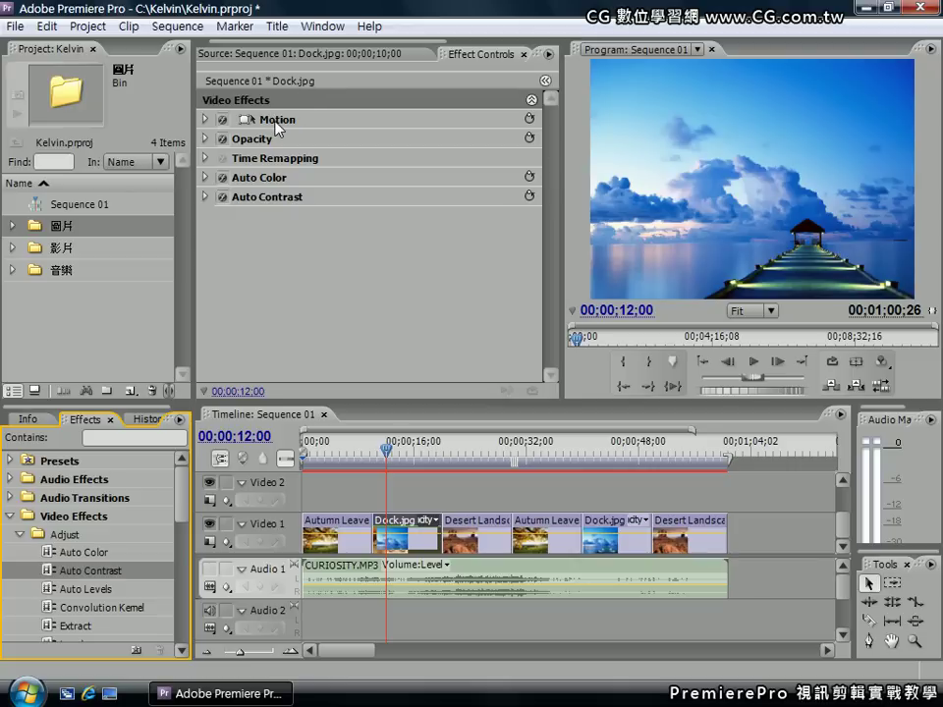
{"action": "left_click", "coordinate": [258, 183]}
{"action": "left_click", "coordinate": [264, 196]}
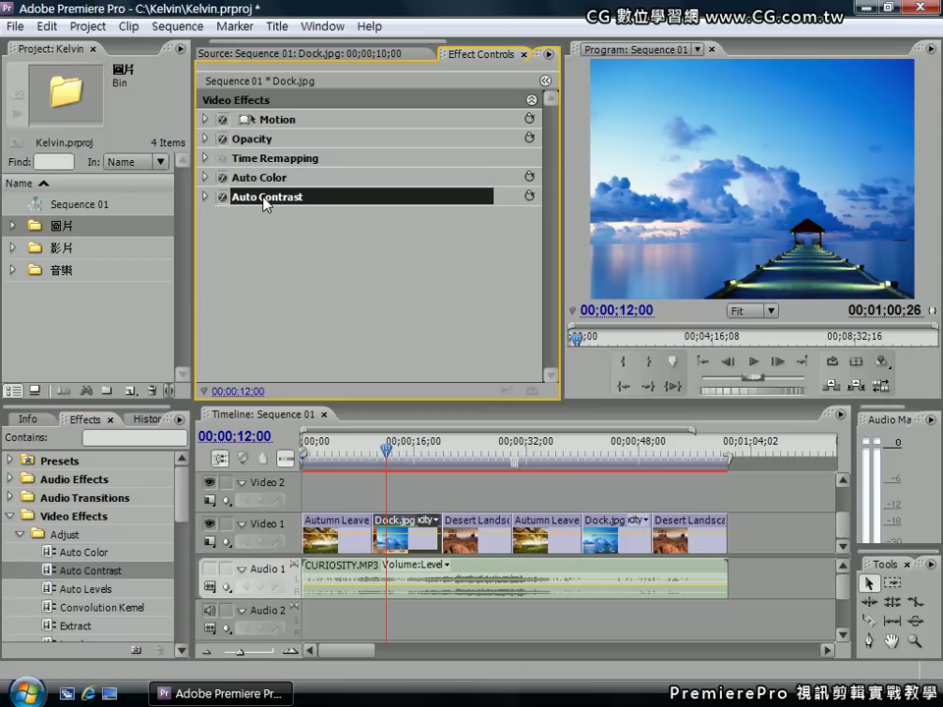
{"action": "mouse_move", "coordinate": [265, 203]}
{"action": "left_mouse_down"}
{"action": "mouse_move", "coordinate": [267, 182]}
{"action": "mouse_move", "coordinate": [248, 180]}
{"action": "left_mouse_up"}
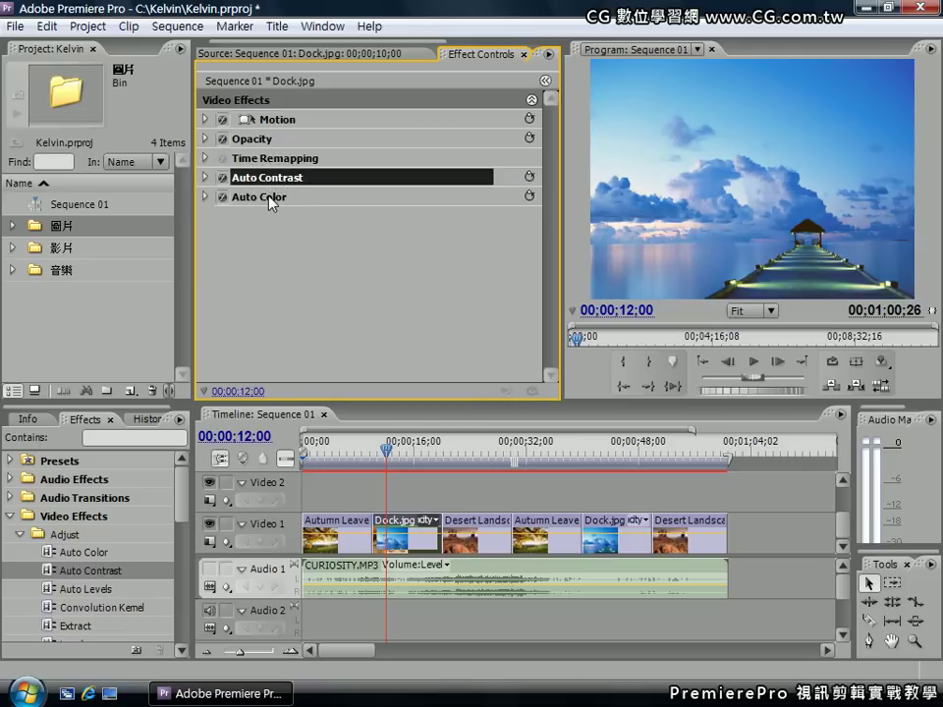
{"action": "left_click", "coordinate": [272, 198]}
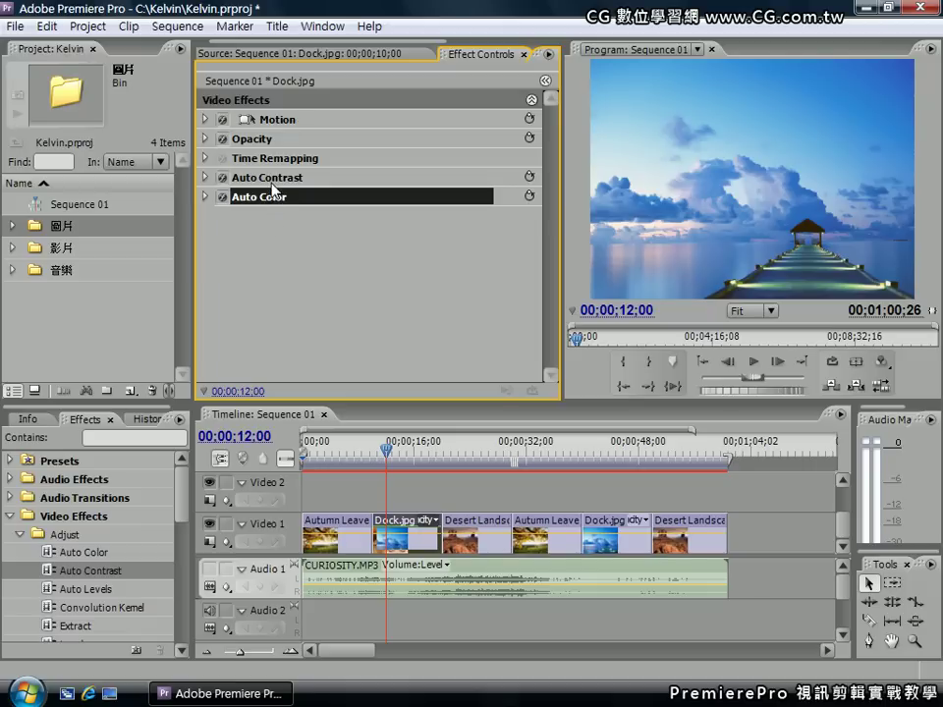
{"action": "left_click", "coordinate": [271, 180], "text": "ctrl"}
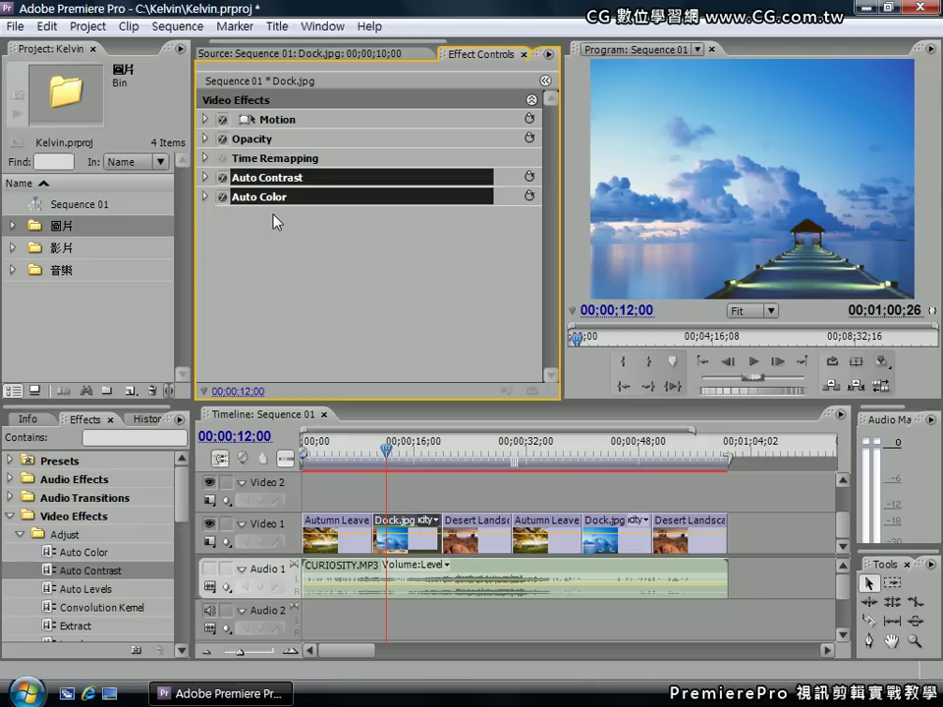
- Delete Auto Contrast and Auto Color, then apply Auto Levels to Dock.jpg
{"action": "key", "text": "Delete"}
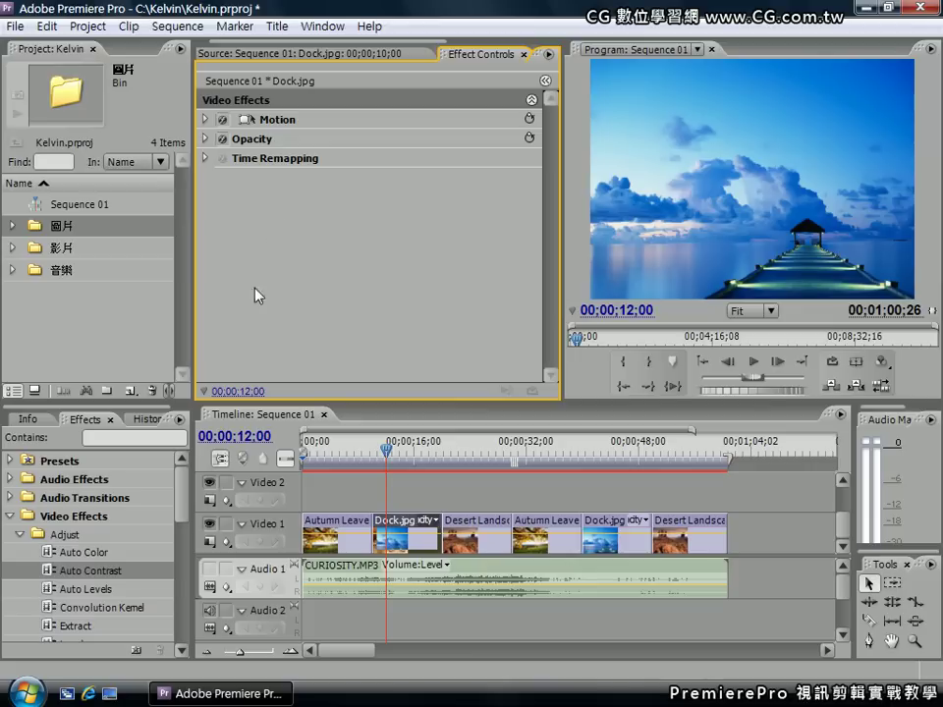
{"action": "left_click", "coordinate": [98, 588]}
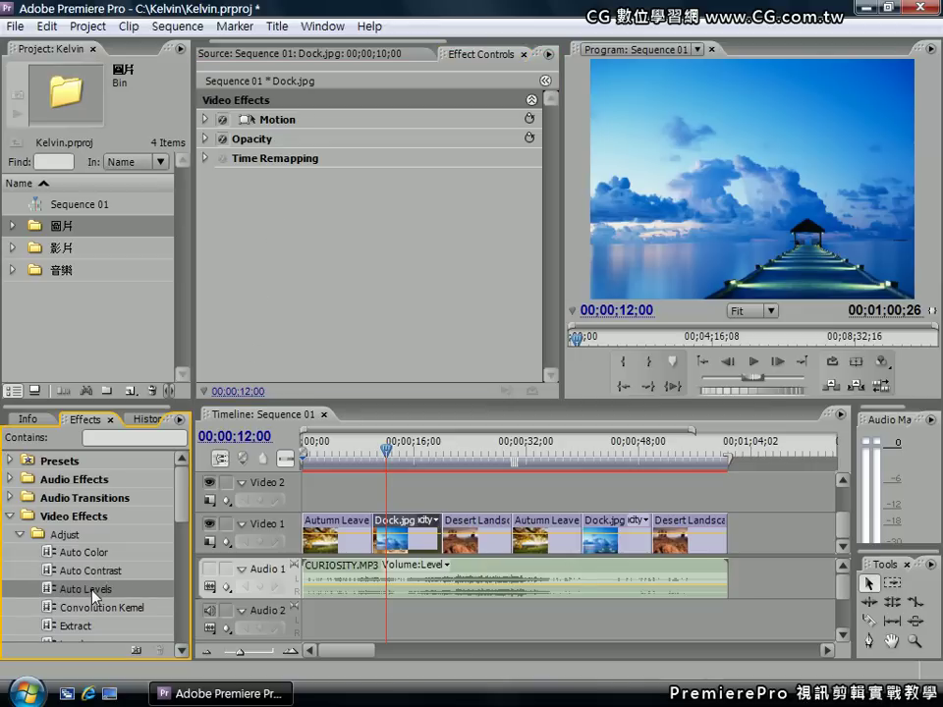
{"action": "left_click_drag", "start_coordinate": [95, 595], "coordinate": [277, 334]}
{"action": "left_click_drag", "start_coordinate": [292, 255], "coordinate": [292, 255]}
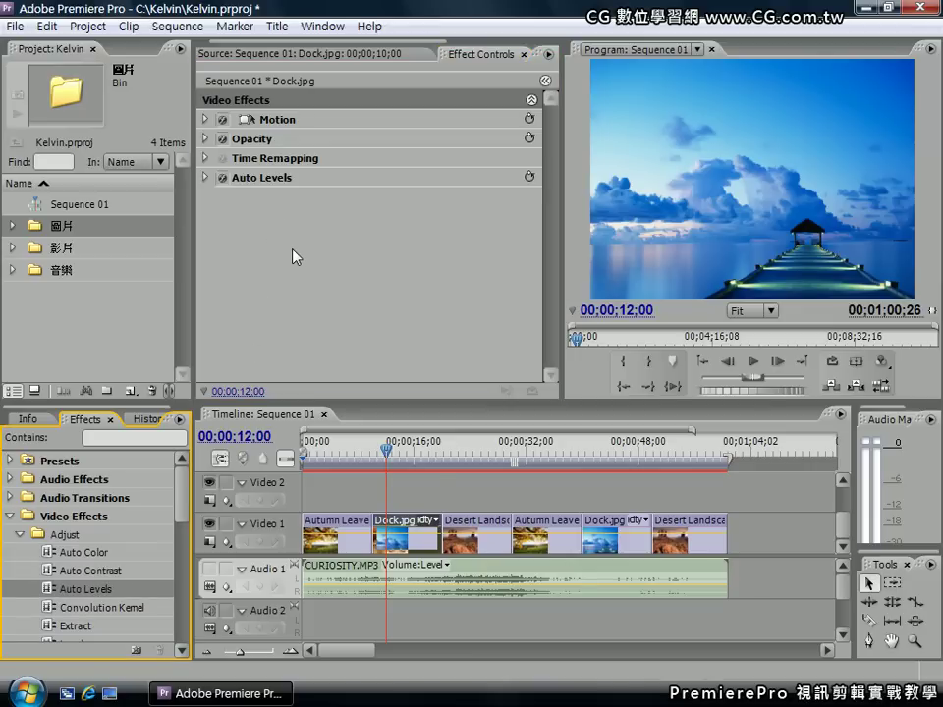
- Raise Auto Levels' Black Clip, reset it to defaults, then delete Auto Levels
{"action": "left_click", "coordinate": [253, 181]}
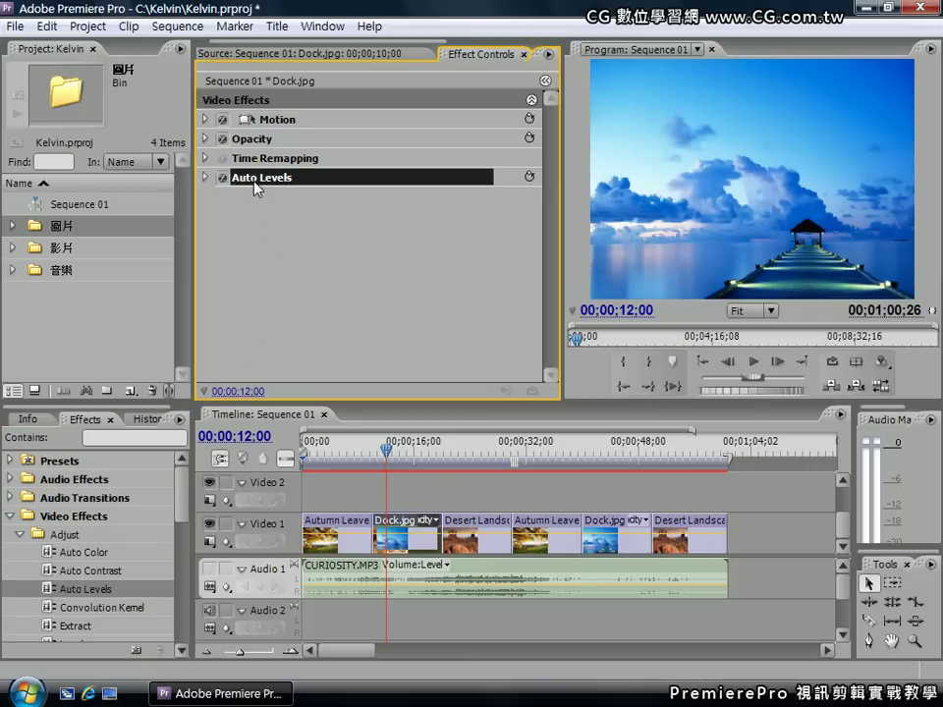
{"action": "left_click", "coordinate": [206, 177]}
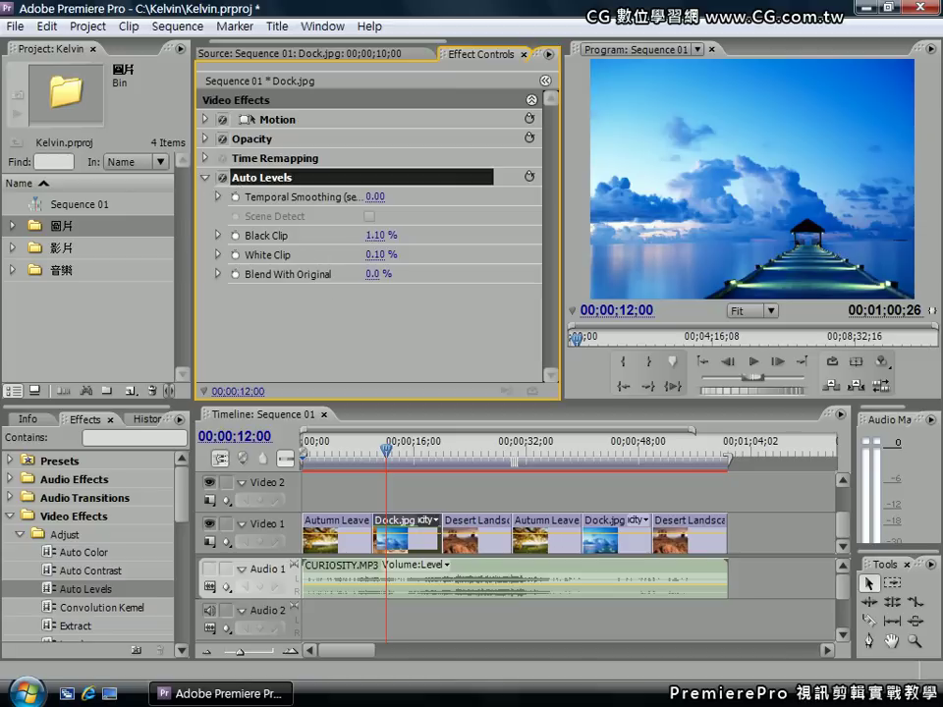
{"action": "mouse_move", "coordinate": [374, 236]}
{"action": "left_mouse_down"}
{"action": "mouse_move", "coordinate": [402, 236]}
{"action": "mouse_move", "coordinate": [398, 254]}
{"action": "left_mouse_up"}
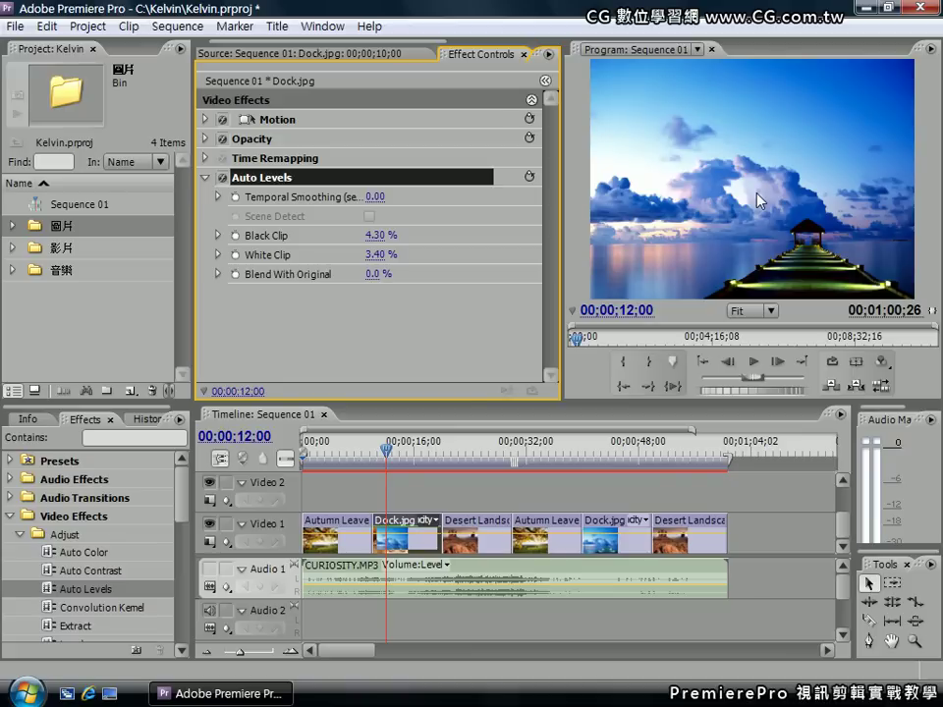
{"action": "left_click", "coordinate": [530, 181]}
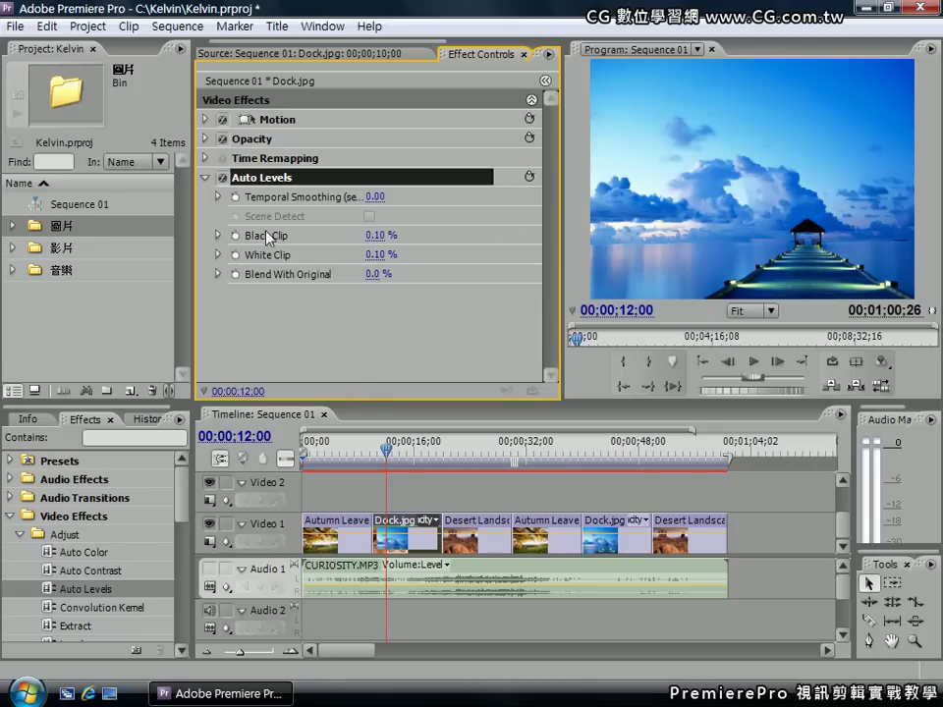
{"action": "key", "text": "Delete"}
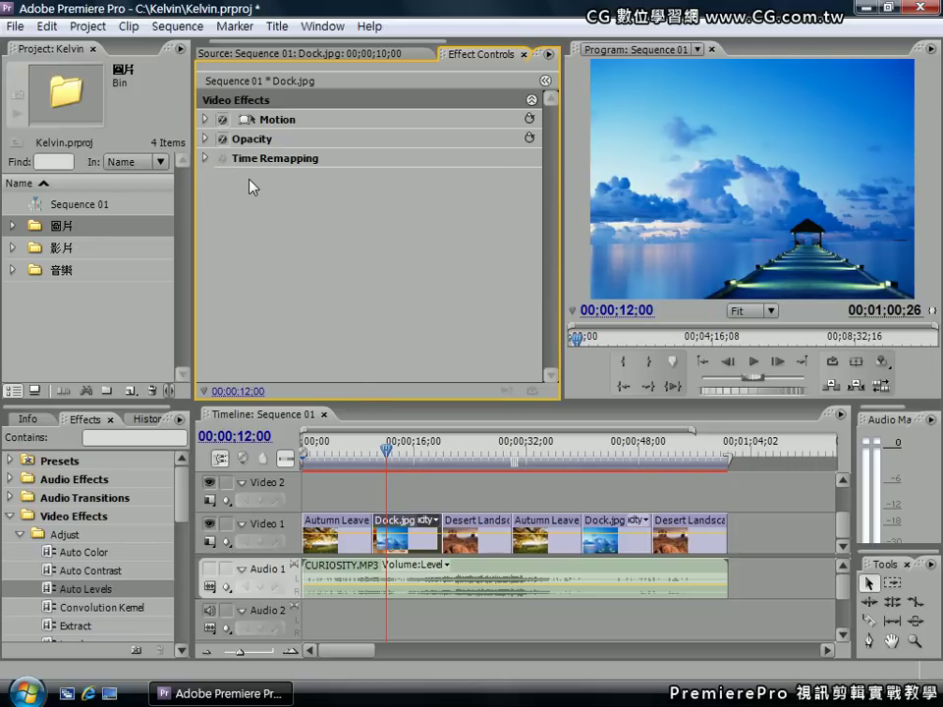
- Drag Extract from Video Effects > Adjust into Effect Controls for Dock.jpg
{"action": "left_click_drag", "start_coordinate": [177, 503], "coordinate": [180, 519]}
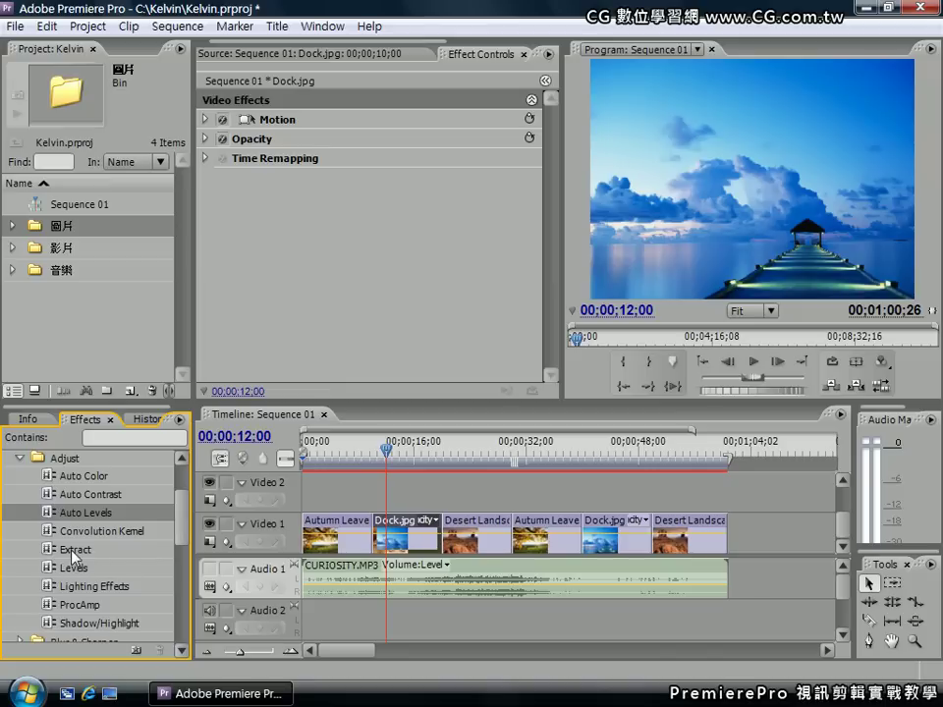
{"action": "left_click", "coordinate": [74, 552]}
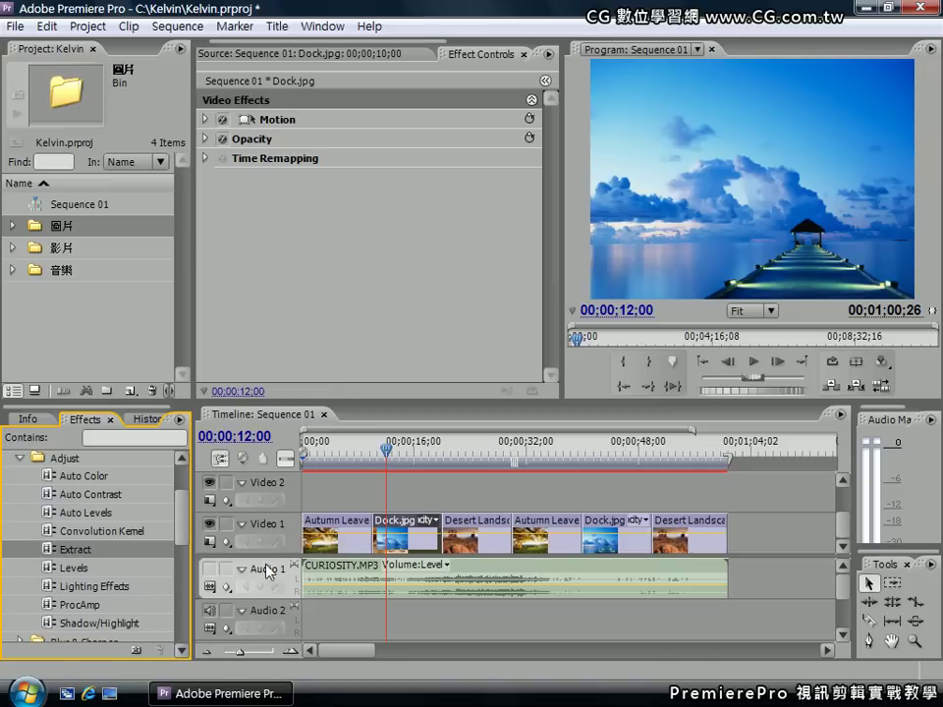
{"action": "left_click", "coordinate": [470, 454]}
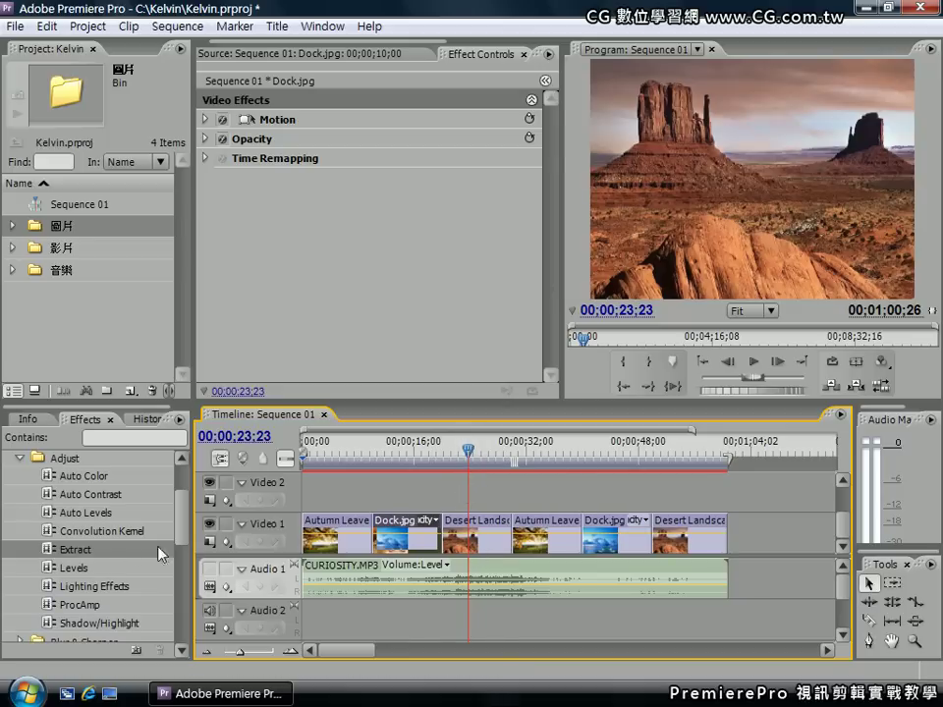
{"action": "left_click", "coordinate": [78, 550]}
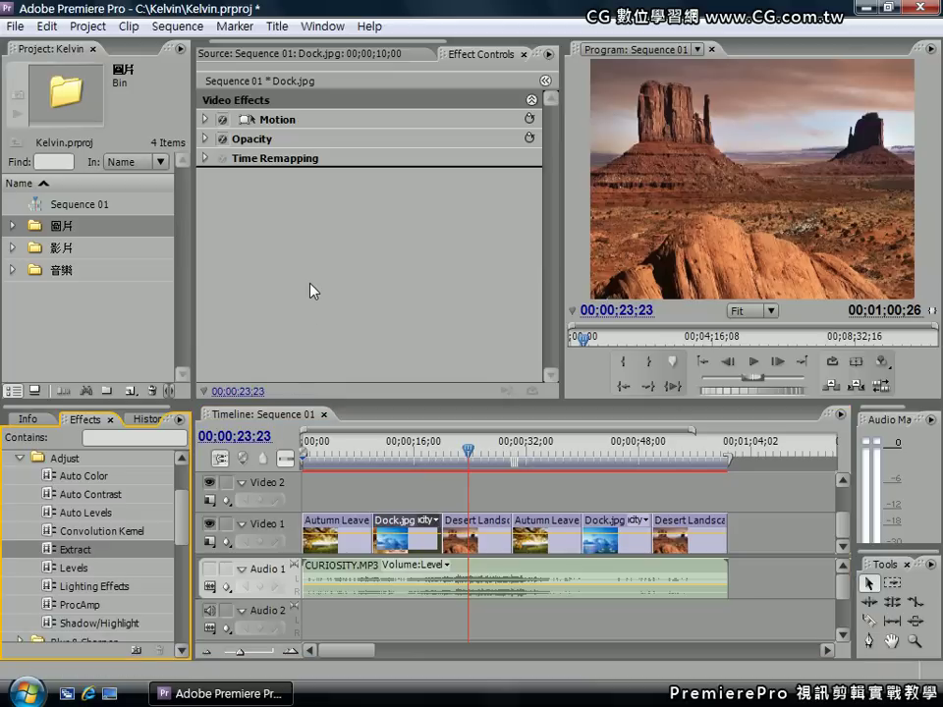
{"action": "left_click_drag", "start_coordinate": [278, 421], "coordinate": [311, 288]}
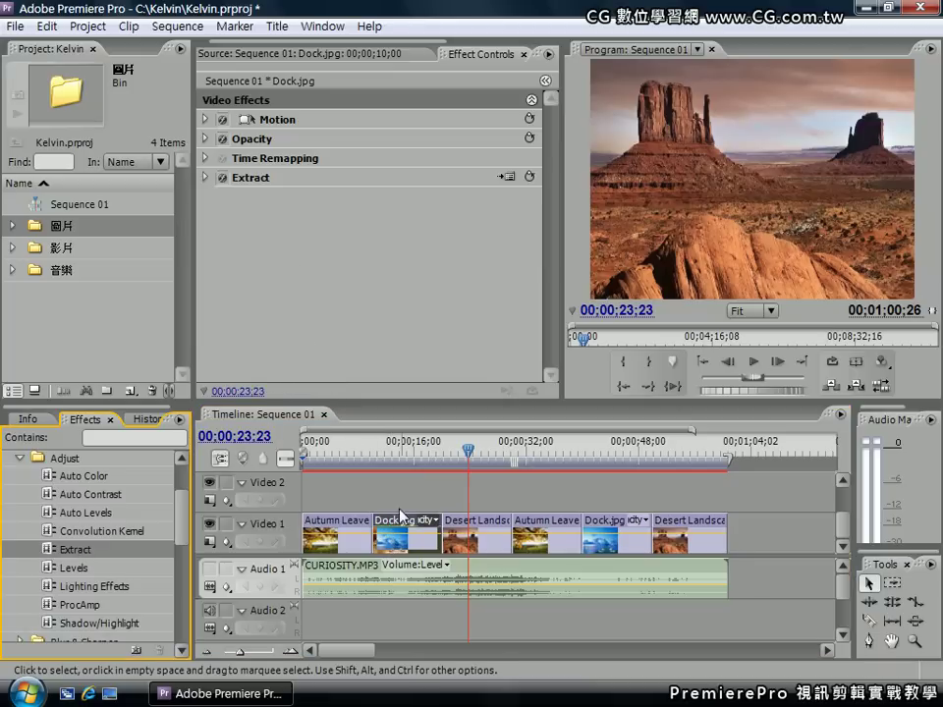
{"action": "mouse_move", "coordinate": [398, 539]}
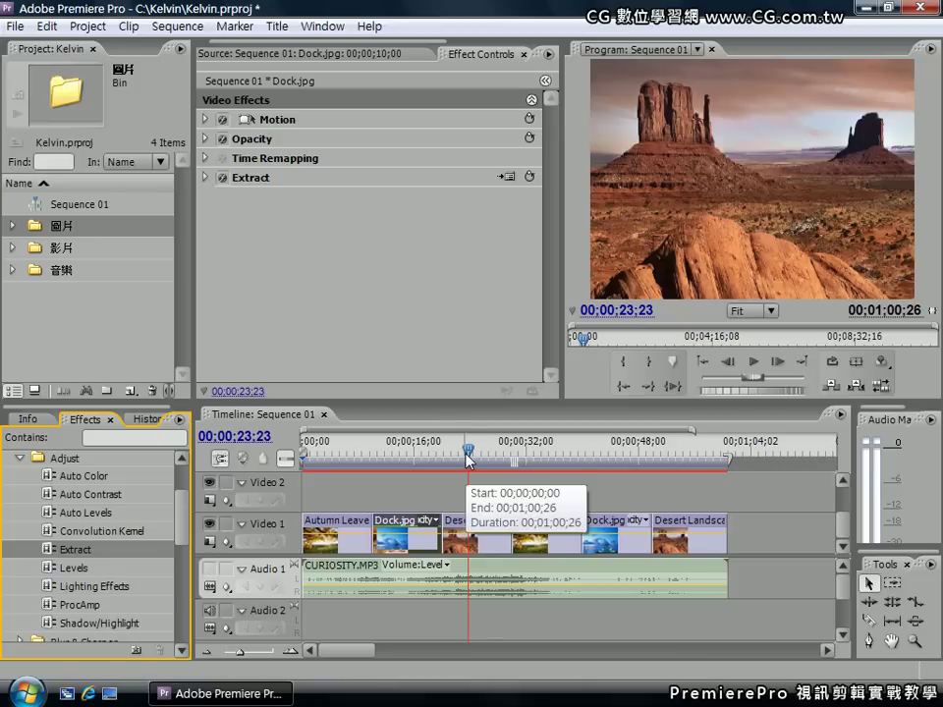
- With the playhead on Dock.jpg, set Extract's input range to 56–216 and softness 29
{"action": "mouse_move", "coordinate": [470, 543]}
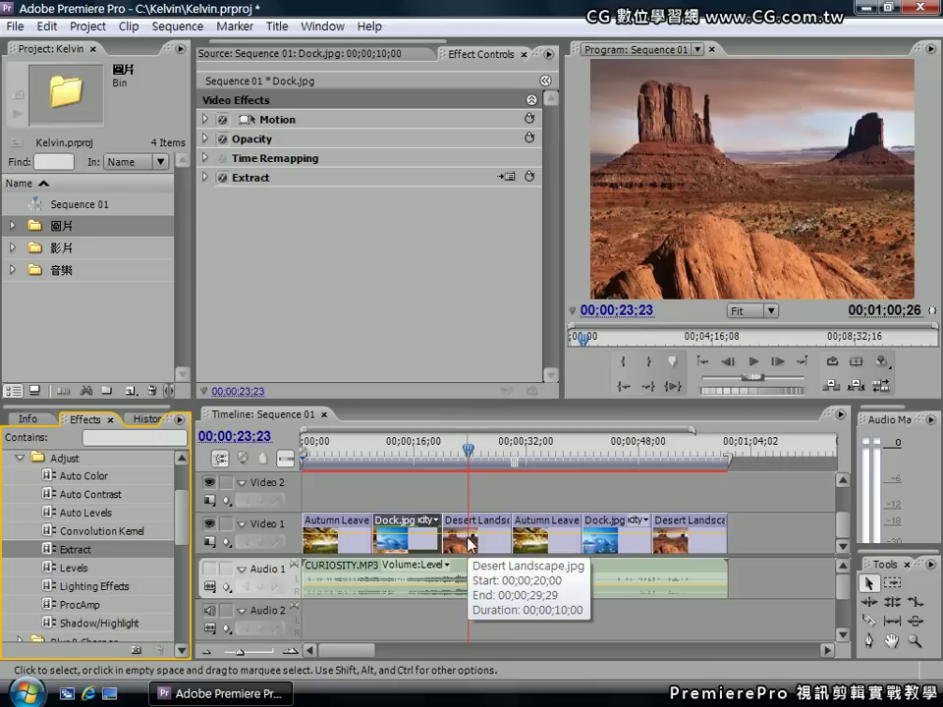
{"action": "left_click_drag", "start_coordinate": [468, 452], "coordinate": [418, 473]}
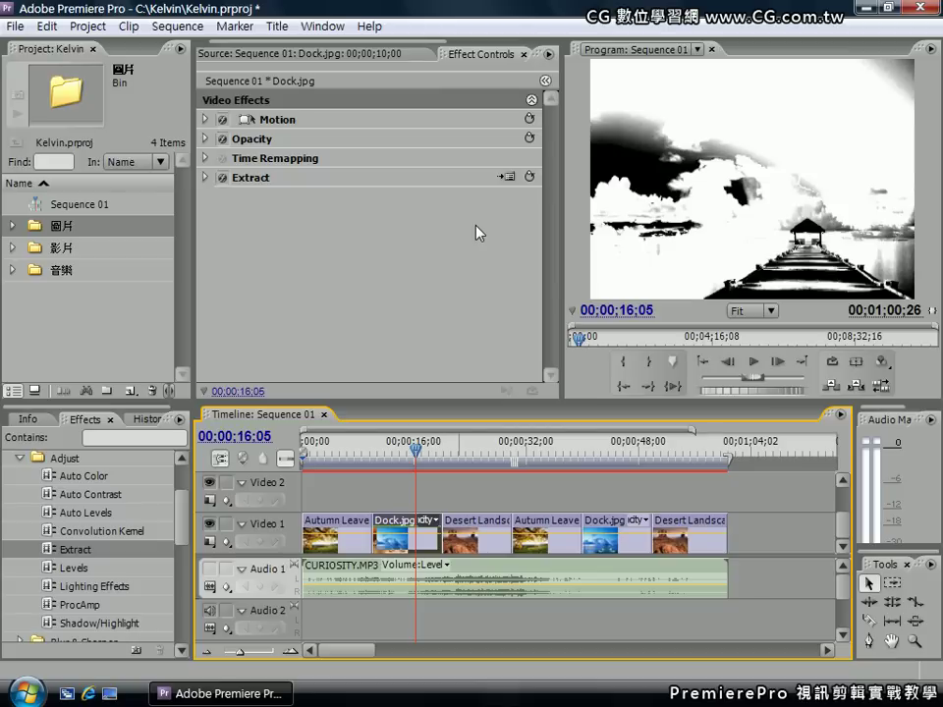
{"action": "left_click", "coordinate": [506, 179]}
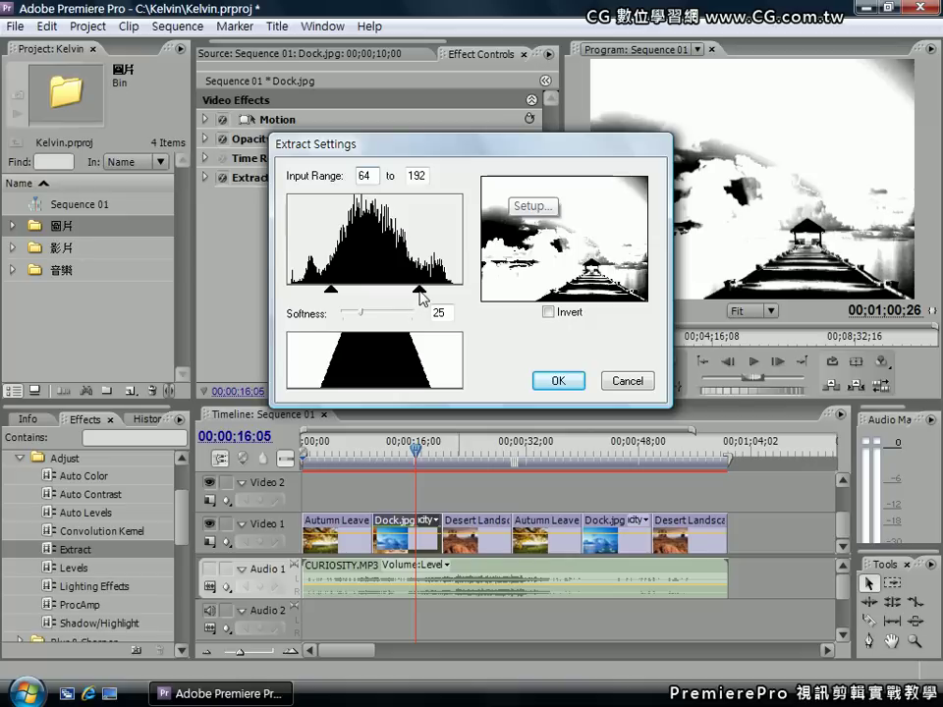
{"action": "left_click_drag", "start_coordinate": [419, 289], "coordinate": [441, 289]}
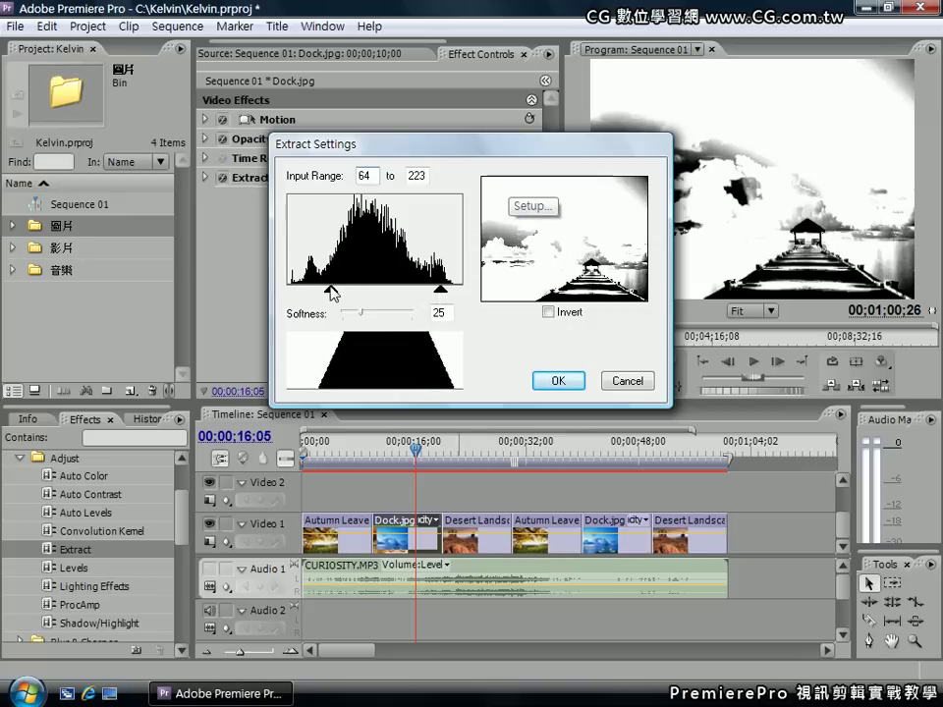
{"action": "mouse_move", "coordinate": [330, 289]}
{"action": "left_mouse_down"}
{"action": "mouse_move", "coordinate": [315, 289]}
{"action": "mouse_move", "coordinate": [327, 288]}
{"action": "left_mouse_up"}
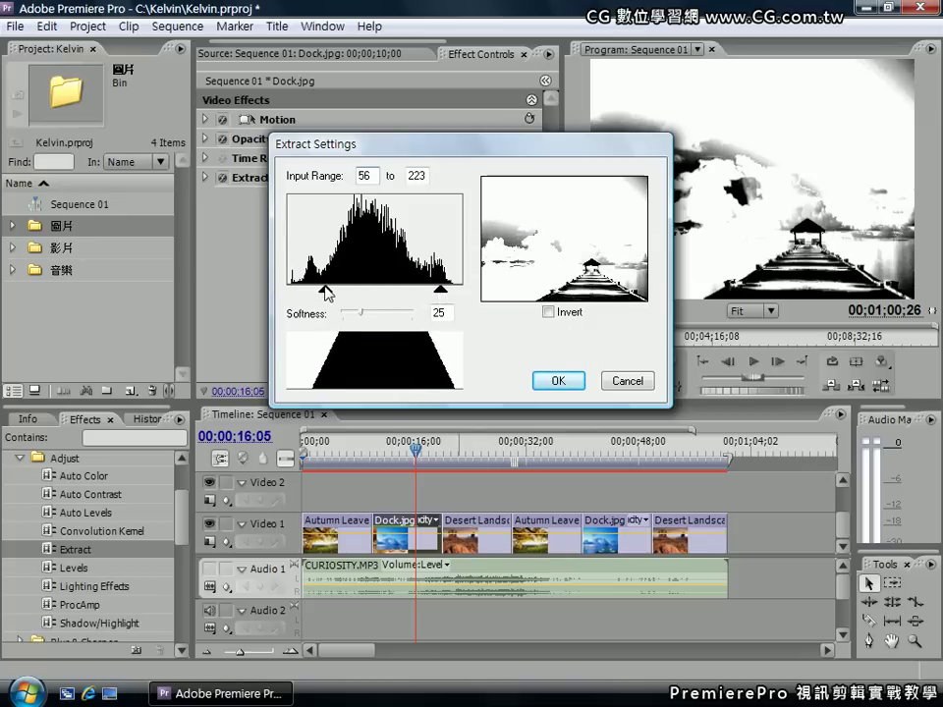
{"action": "left_click_drag", "start_coordinate": [440, 288], "coordinate": [433, 288]}
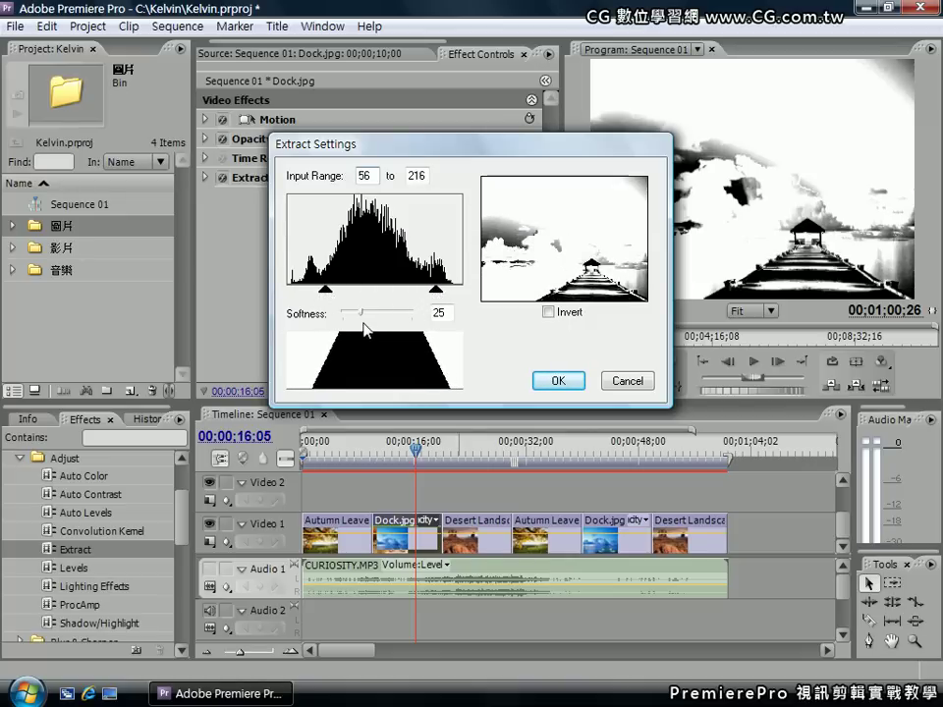
{"action": "mouse_move", "coordinate": [362, 314]}
{"action": "left_mouse_down"}
{"action": "mouse_move", "coordinate": [414, 317]}
{"action": "mouse_move", "coordinate": [365, 314]}
{"action": "left_mouse_up"}
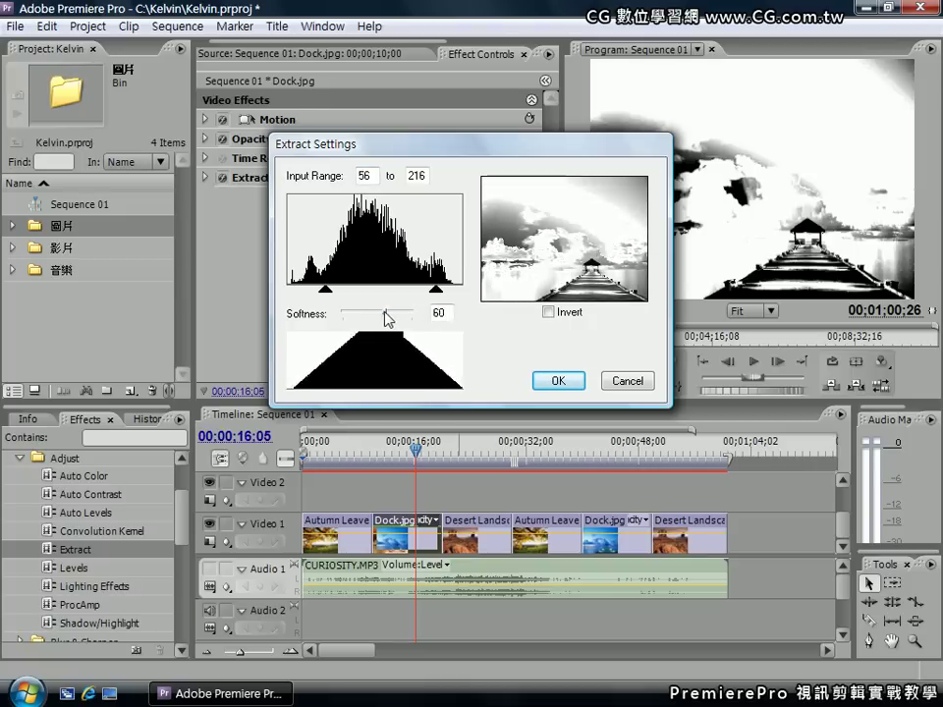
{"action": "left_click", "coordinate": [552, 381]}
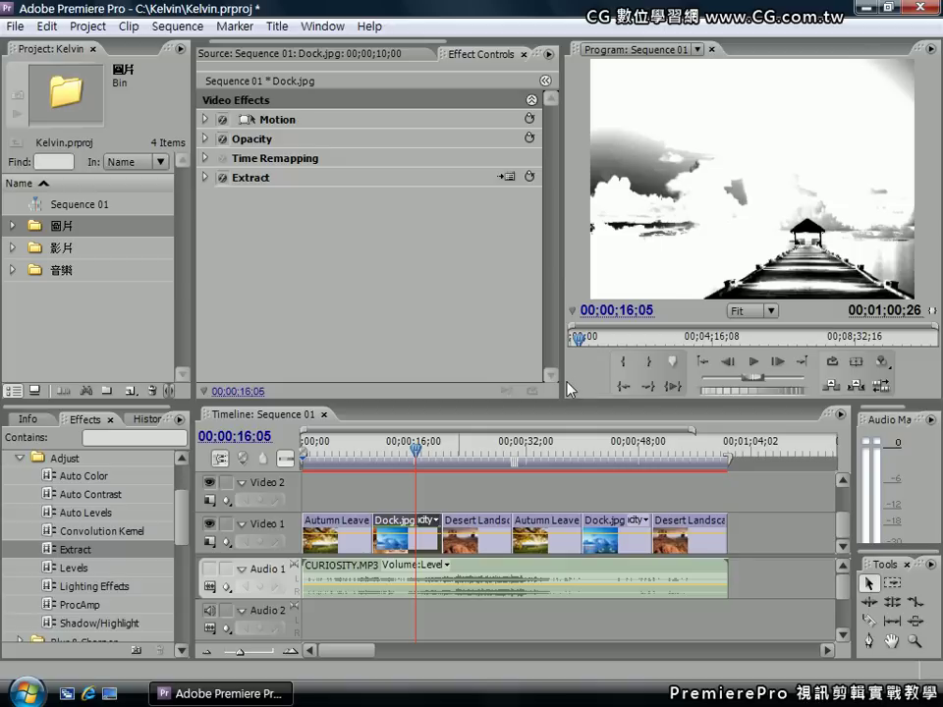
- Replace the Extract effect on Dock.jpg with Lighting Effects
{"action": "left_click", "coordinate": [240, 180]}
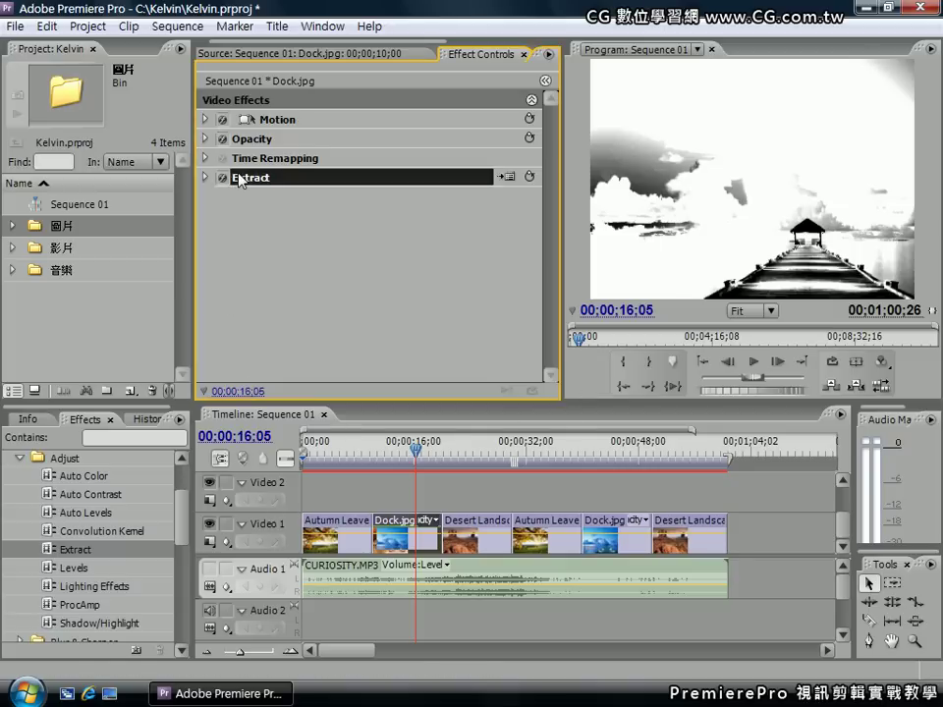
{"action": "key", "text": "Delete"}
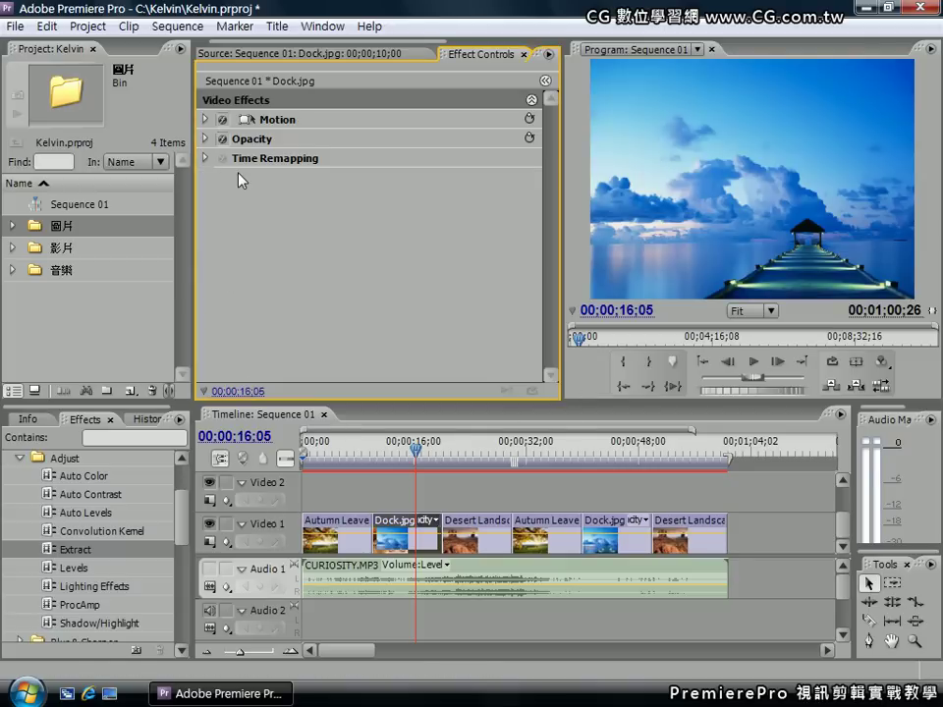
{"action": "left_click", "coordinate": [85, 587]}
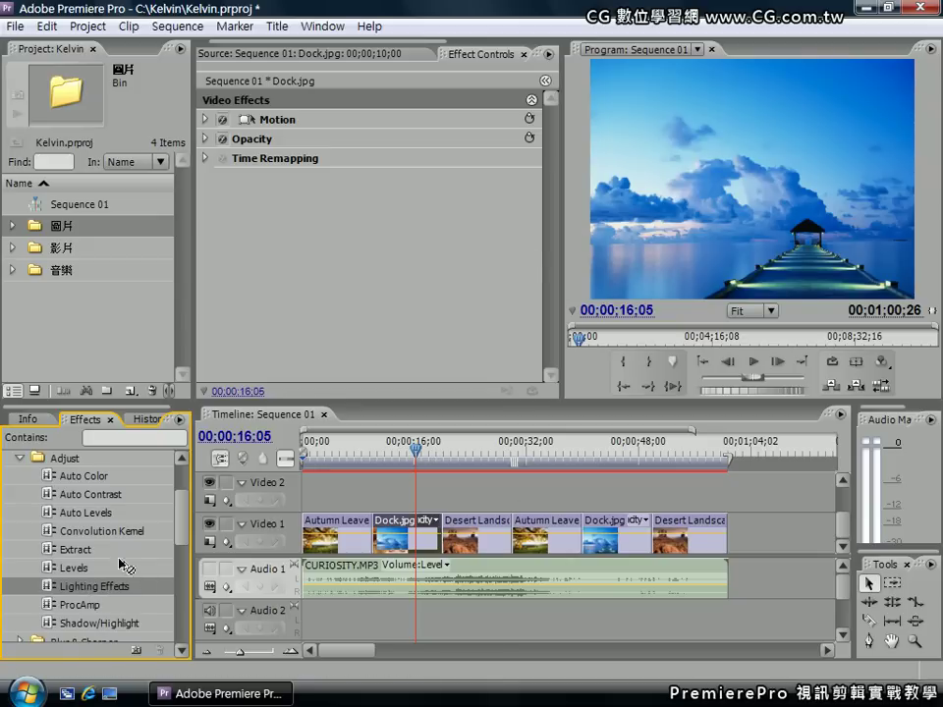
{"action": "left_click_drag", "start_coordinate": [122, 564], "coordinate": [261, 247]}
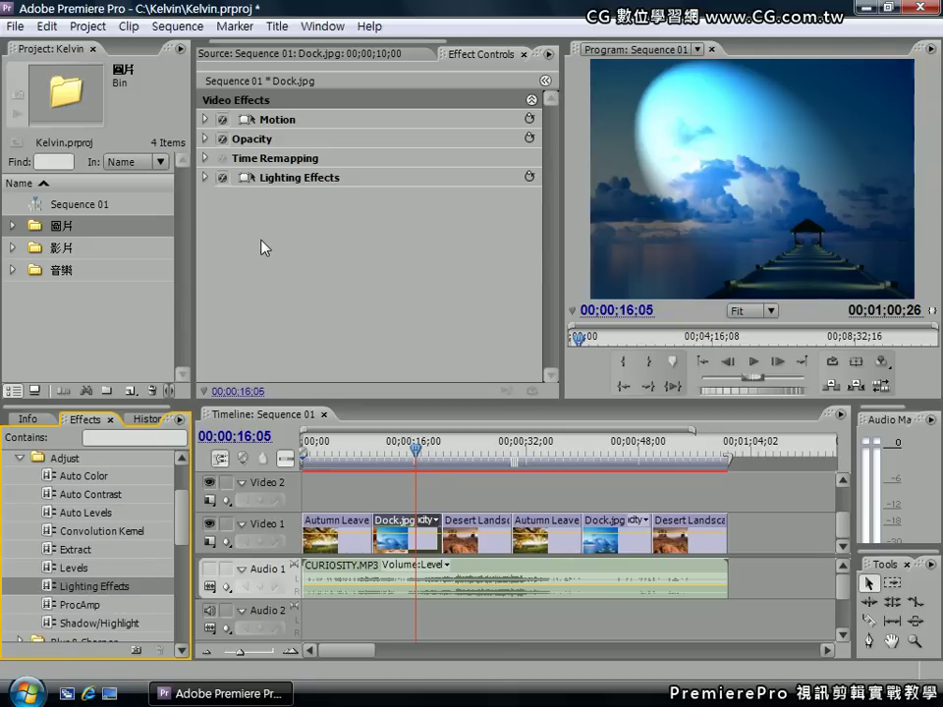
- Expand Lighting Effects in Effect Controls and reveal the Light 1 settings
{"action": "left_click", "coordinate": [268, 181]}
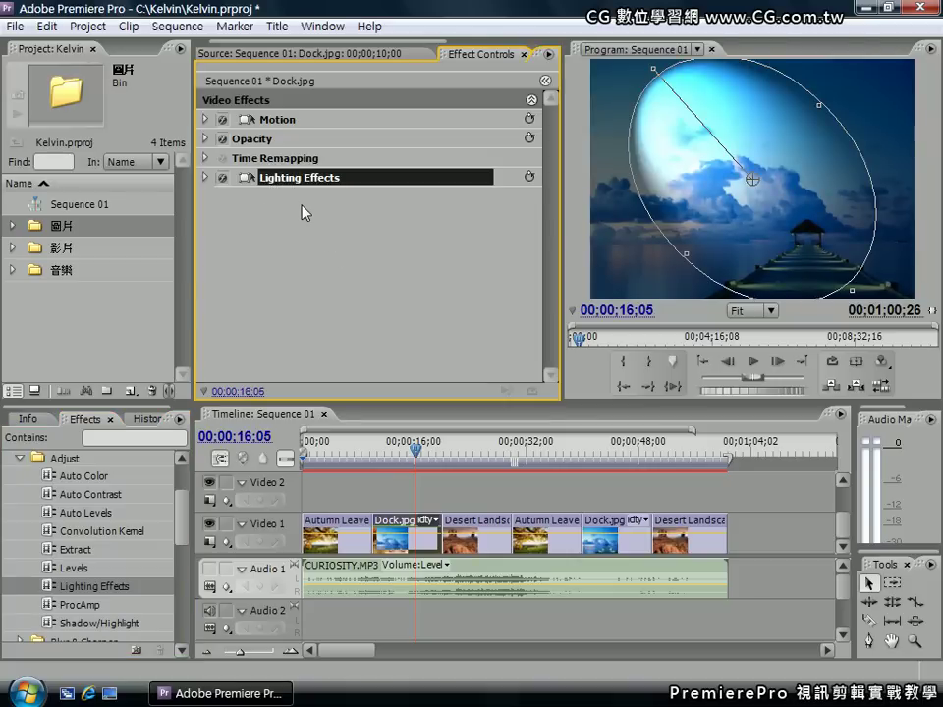
{"action": "left_click", "coordinate": [205, 178]}
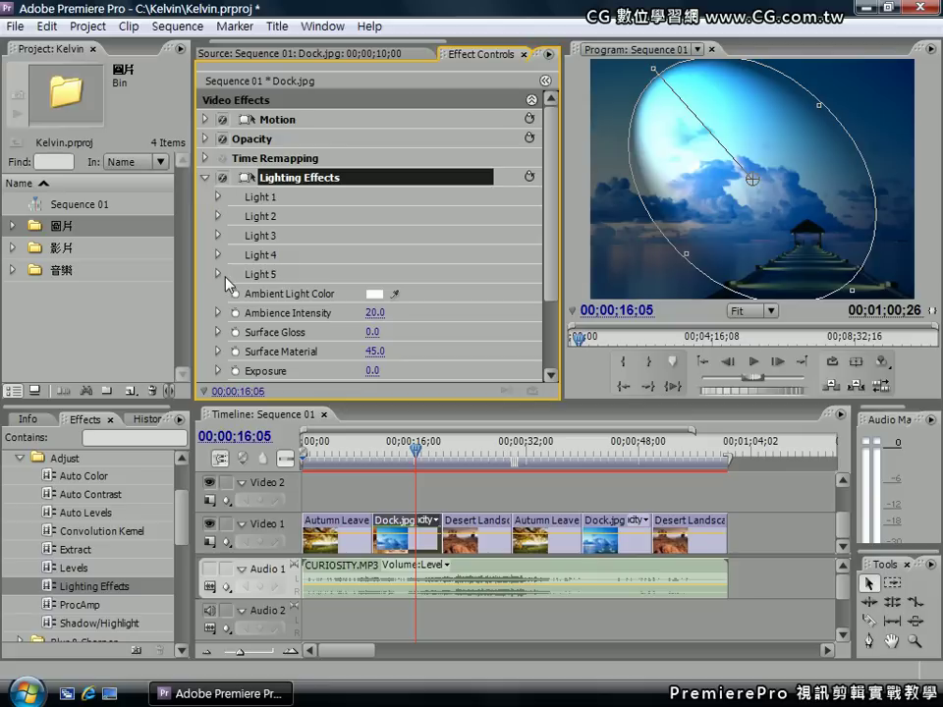
{"action": "left_click", "coordinate": [266, 221]}
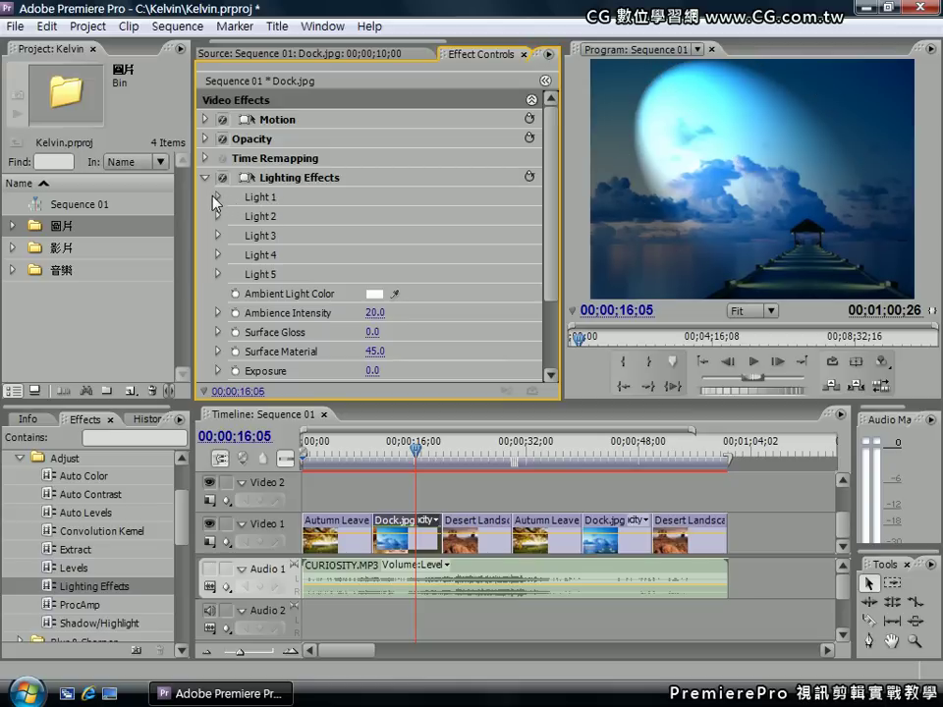
{"action": "left_click", "coordinate": [216, 197]}
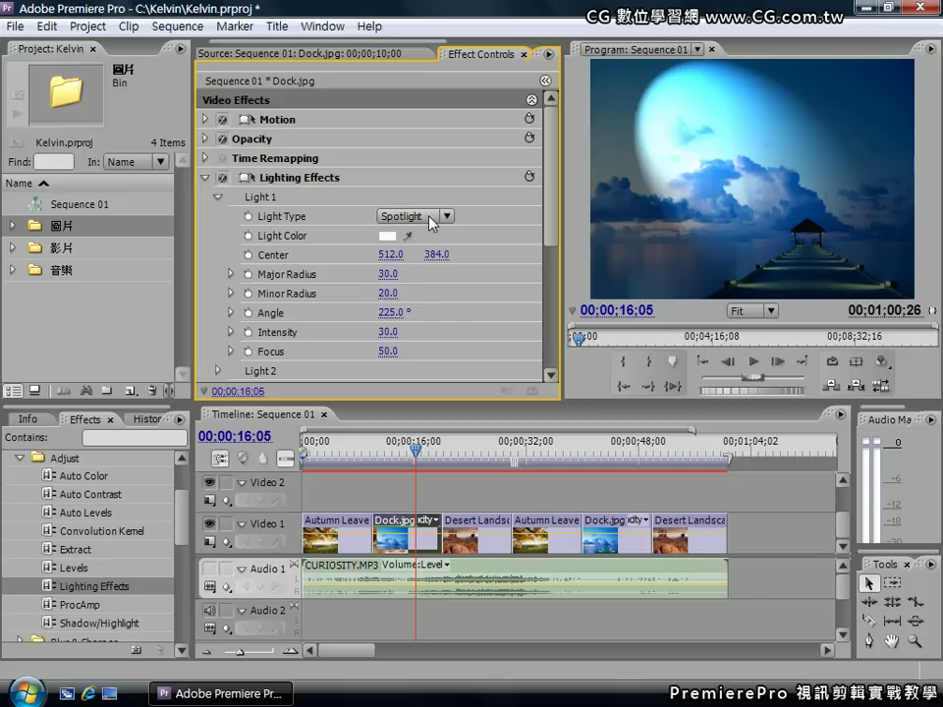
{"action": "left_click", "coordinate": [446, 216]}
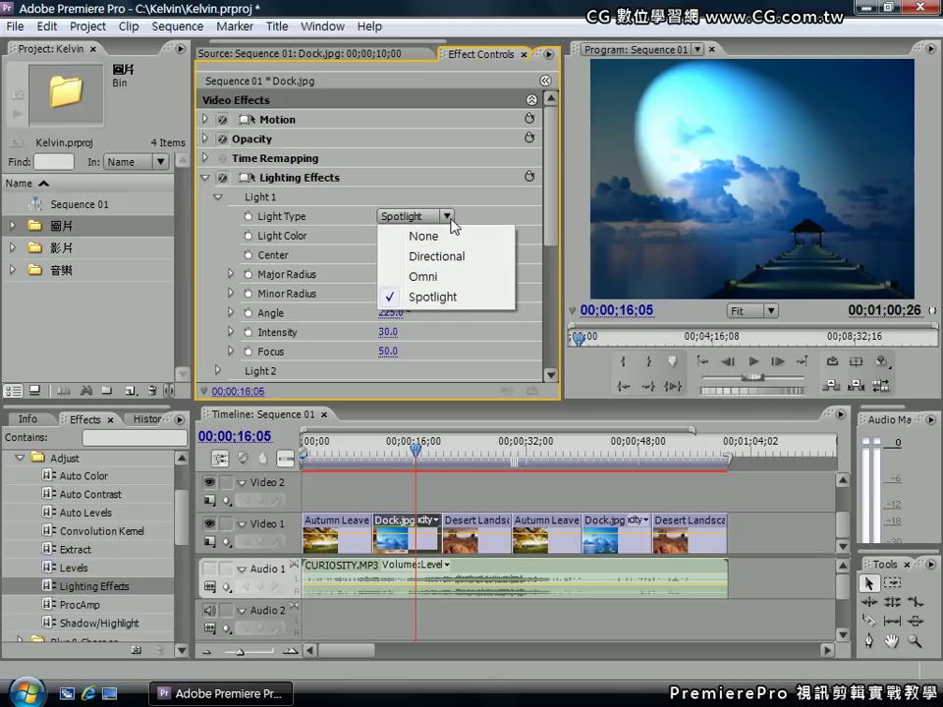
{"action": "left_click", "coordinate": [442, 258]}
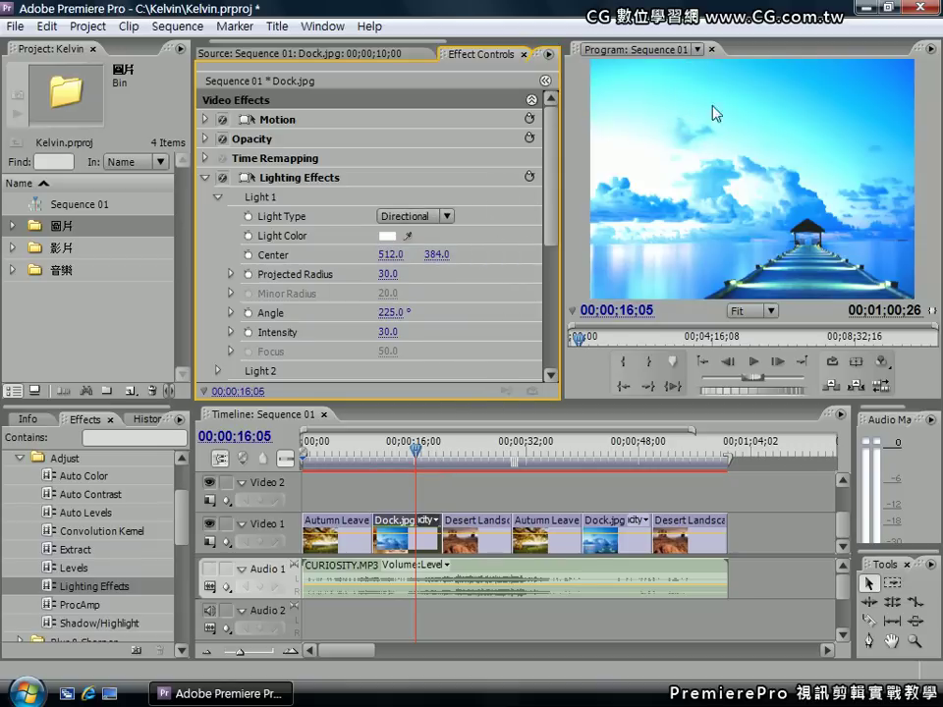
{"action": "left_click", "coordinate": [446, 216]}
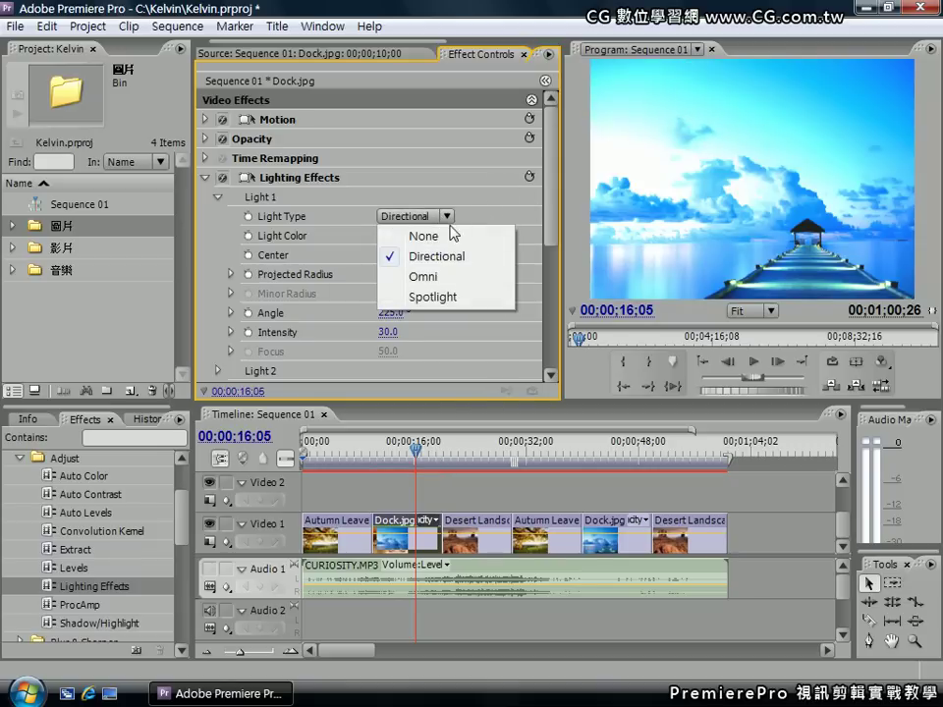
{"action": "left_click", "coordinate": [447, 279]}
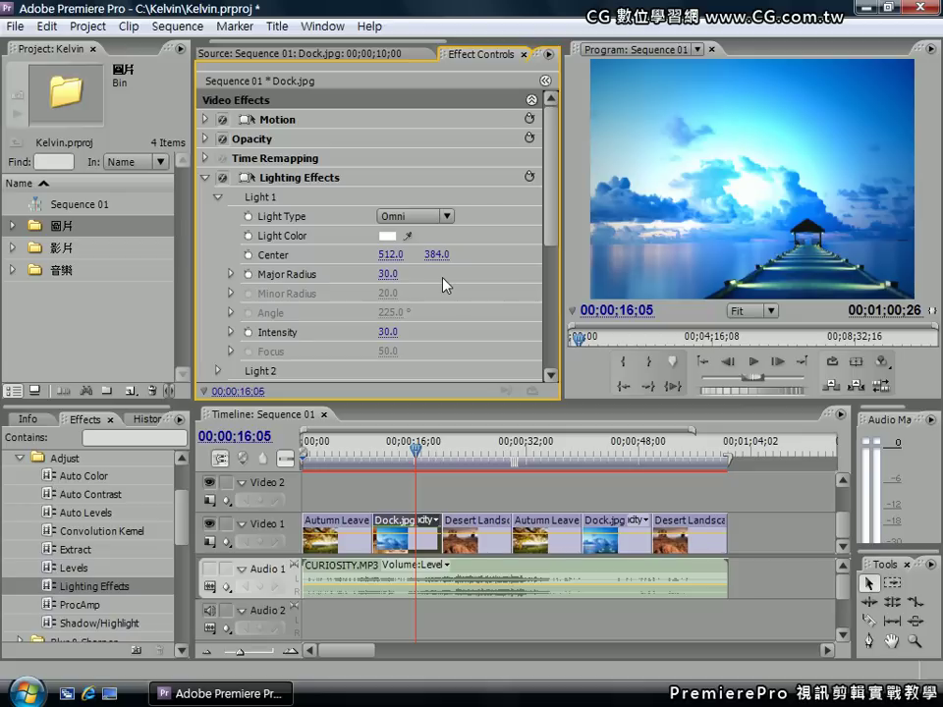
{"action": "left_click", "coordinate": [393, 217]}
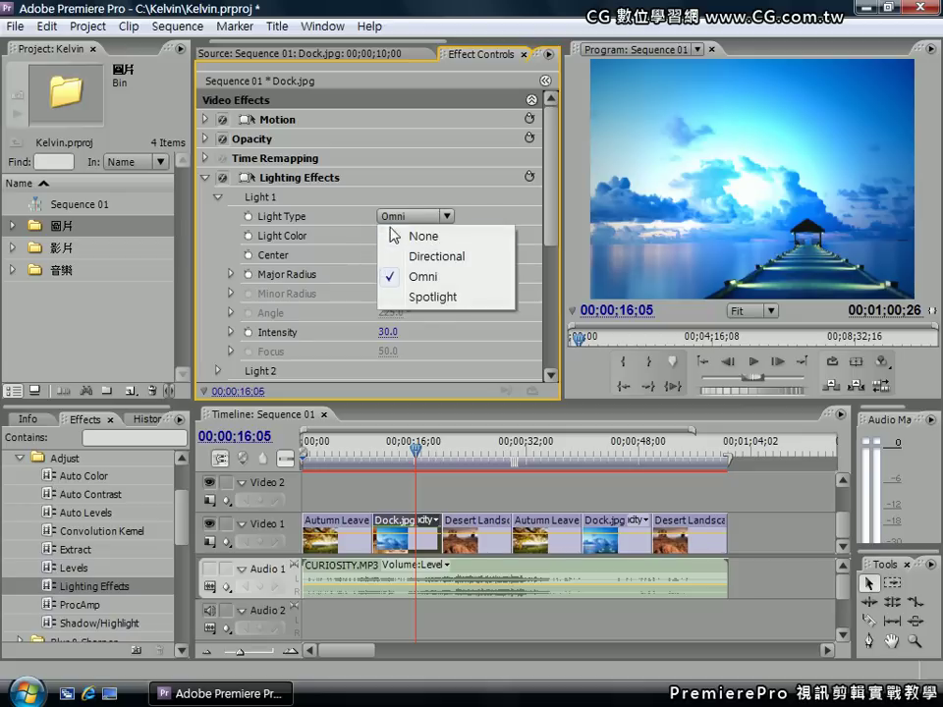
{"action": "left_click", "coordinate": [425, 296]}
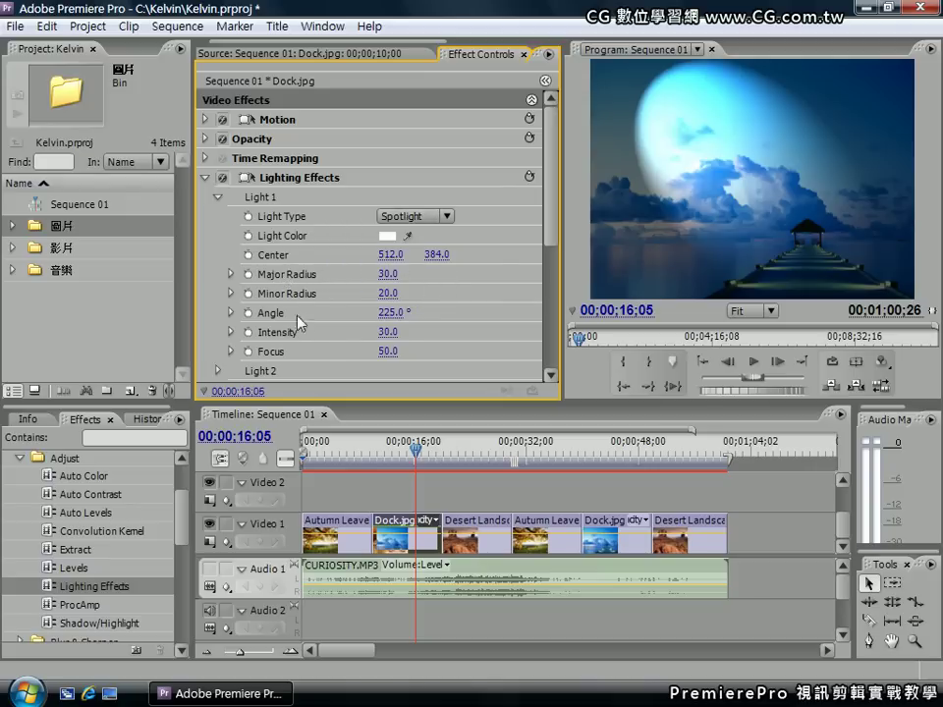
- Scrub Light 1's Angle to 311°, Major Radius to 33 and Minor Radius to 25
{"action": "left_click_drag", "start_coordinate": [386, 320], "coordinate": [395, 317]}
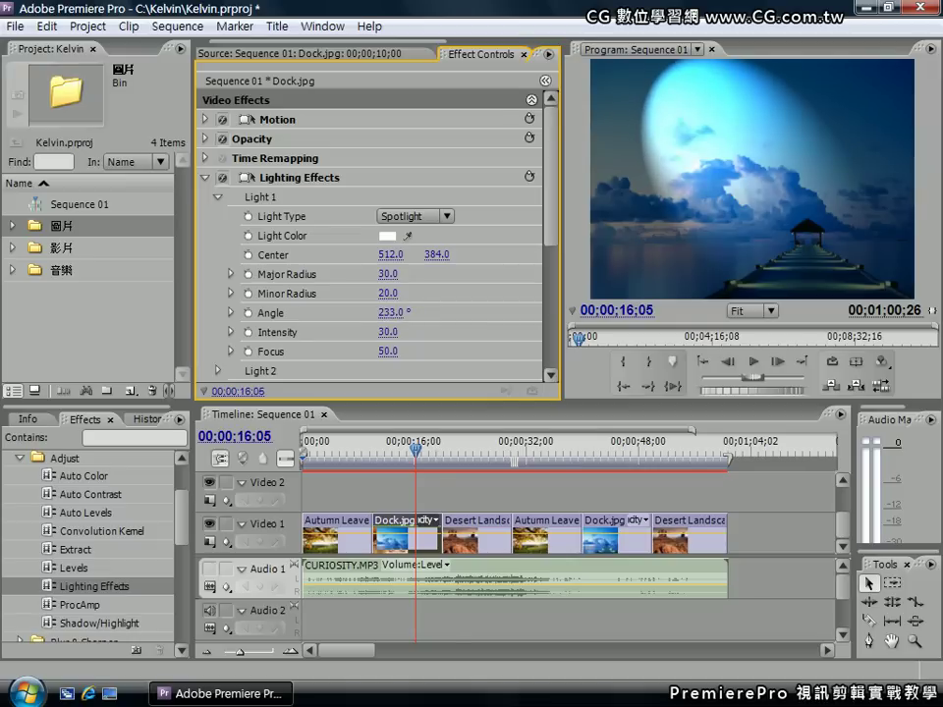
{"action": "left_click_drag", "start_coordinate": [406, 312], "coordinate": [439, 312]}
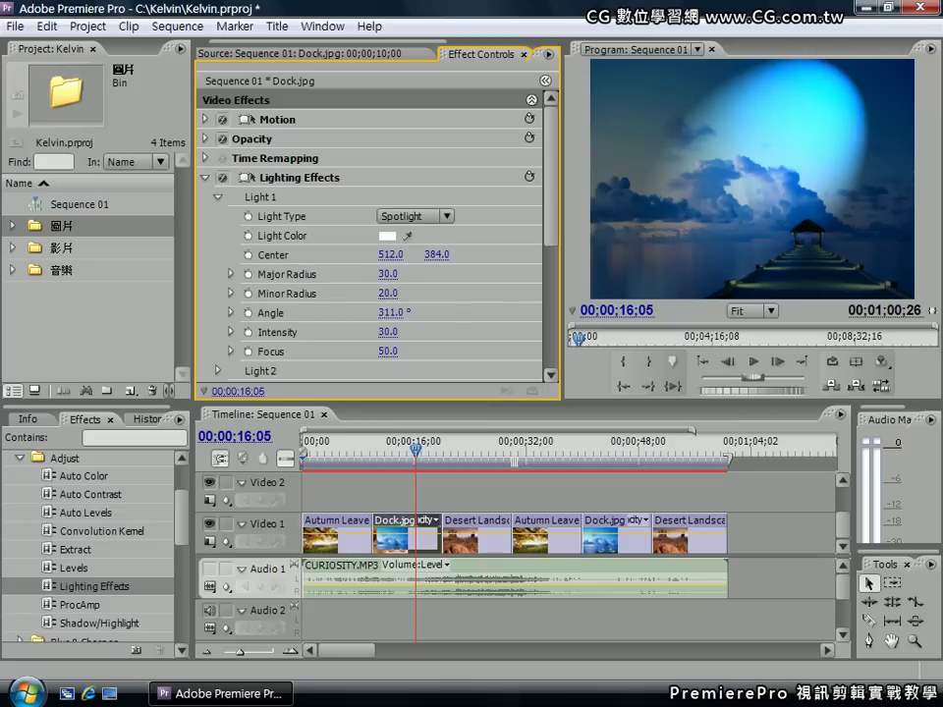
{"action": "left_click_drag", "start_coordinate": [388, 274], "coordinate": [398, 293]}
{"action": "mouse_move", "coordinate": [388, 292]}
{"action": "left_mouse_down"}
{"action": "mouse_move", "coordinate": [377, 293]}
{"action": "mouse_move", "coordinate": [425, 284]}
{"action": "left_mouse_up"}
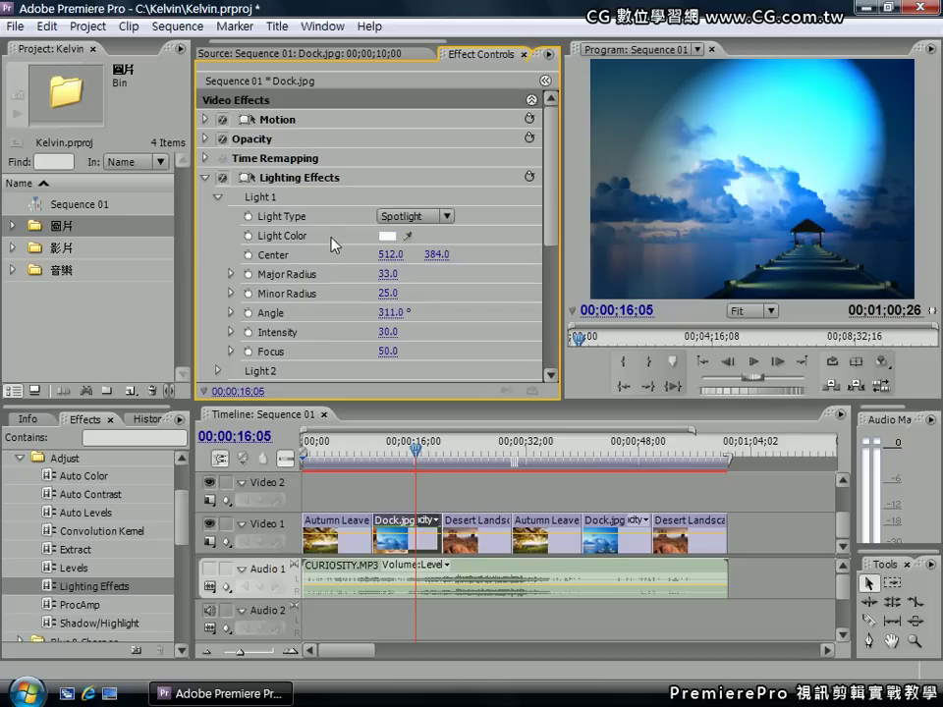
- Preview a pale yellow tint as Light 1's light colour
{"action": "left_click", "coordinate": [387, 240]}
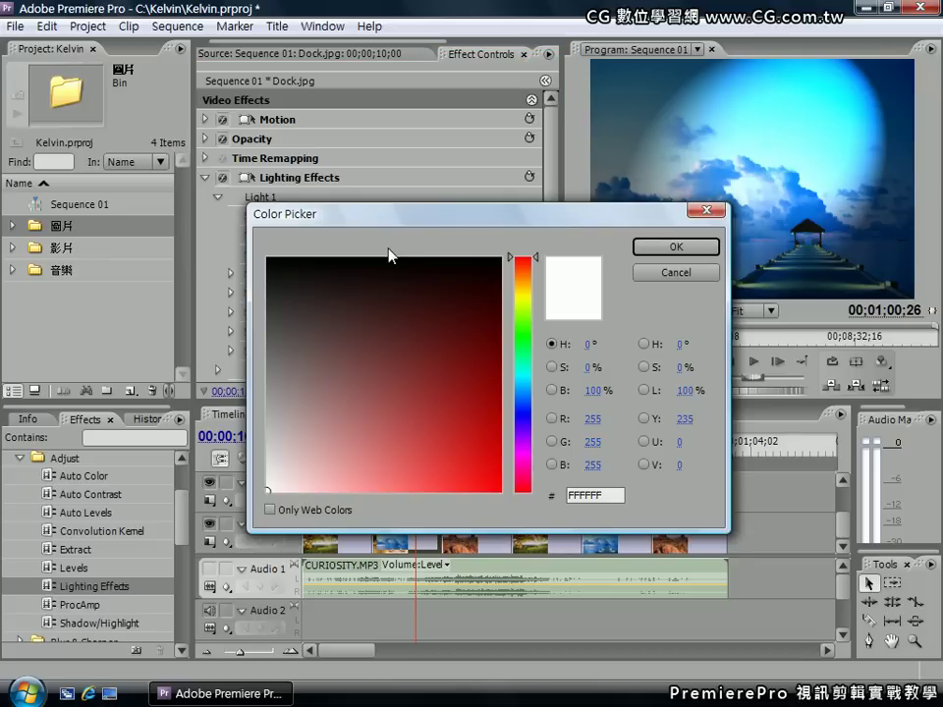
{"action": "left_click_drag", "start_coordinate": [536, 259], "coordinate": [535, 299]}
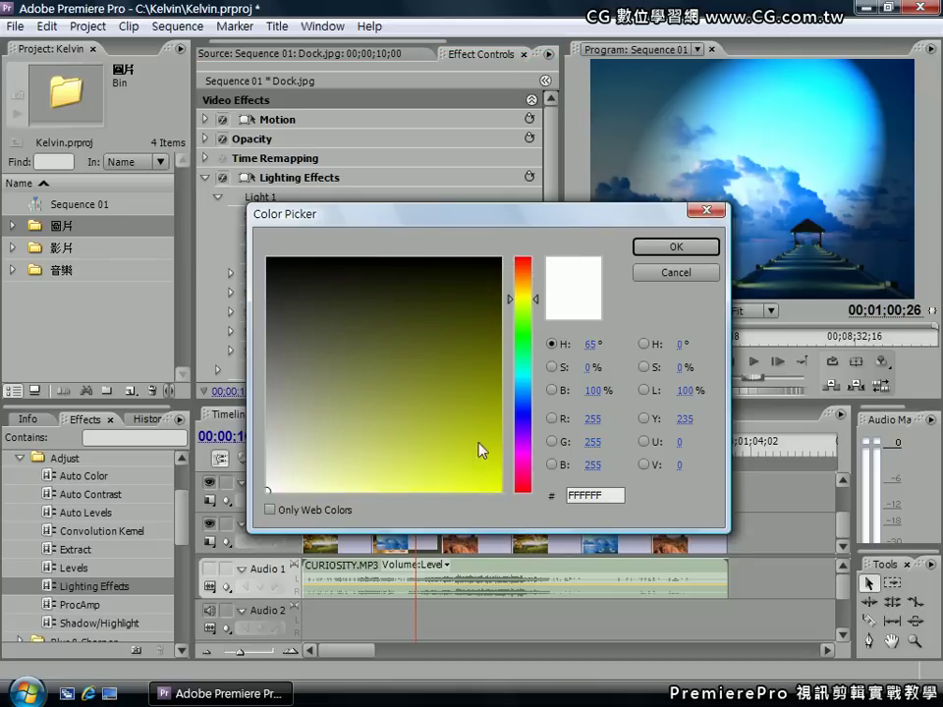
{"action": "left_click", "coordinate": [405, 489]}
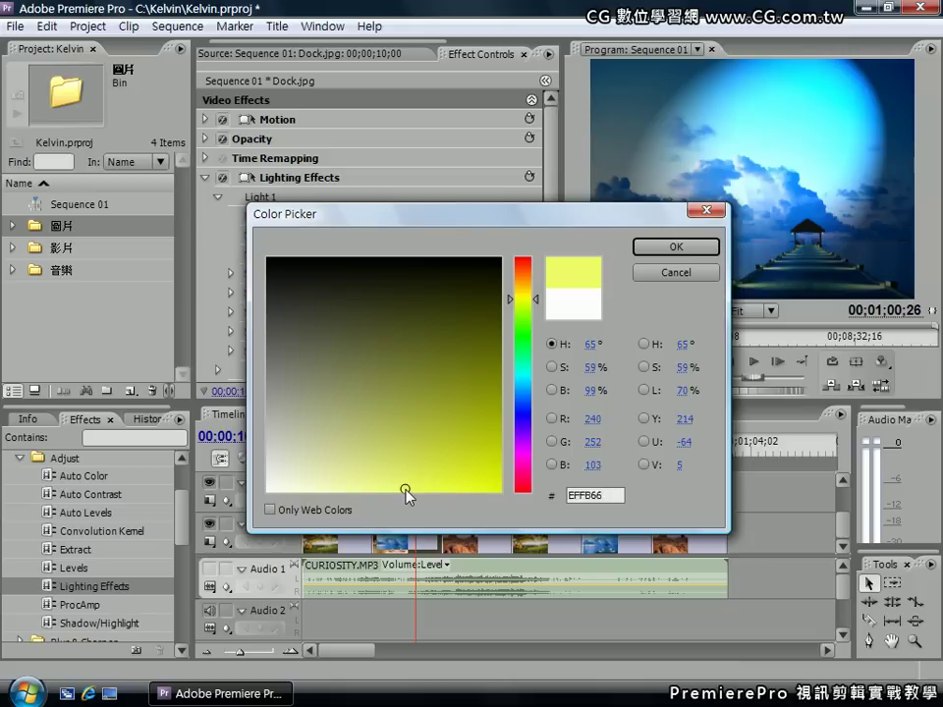
{"action": "left_click", "coordinate": [664, 248]}
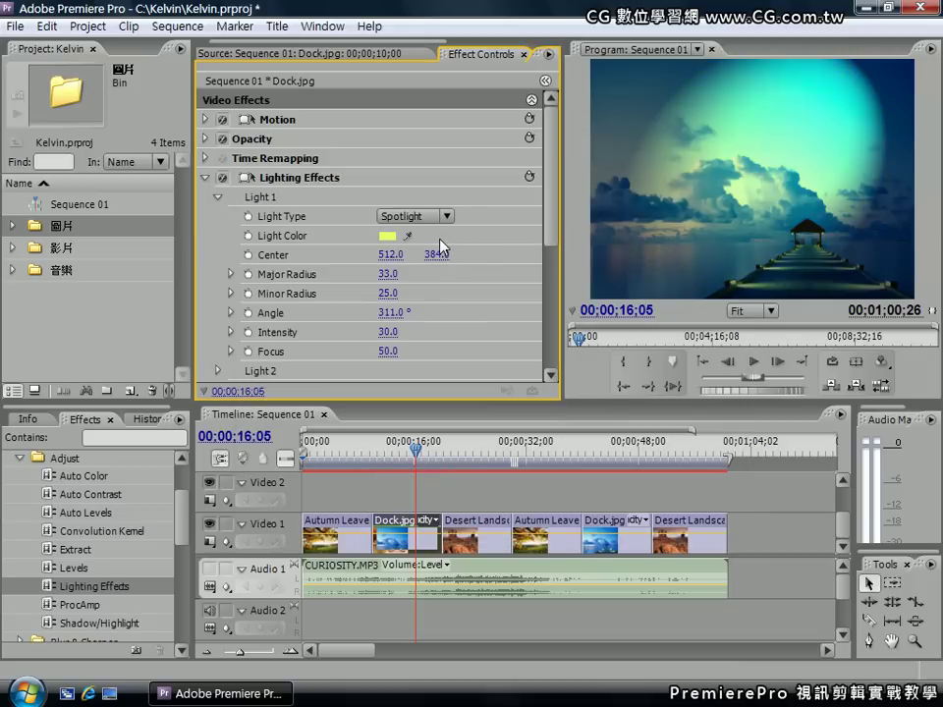
- Set Light 1's colour back to white (FFFFFF) and collapse its settings
{"action": "left_click", "coordinate": [387, 237]}
{"action": "left_click", "coordinate": [266, 491]}
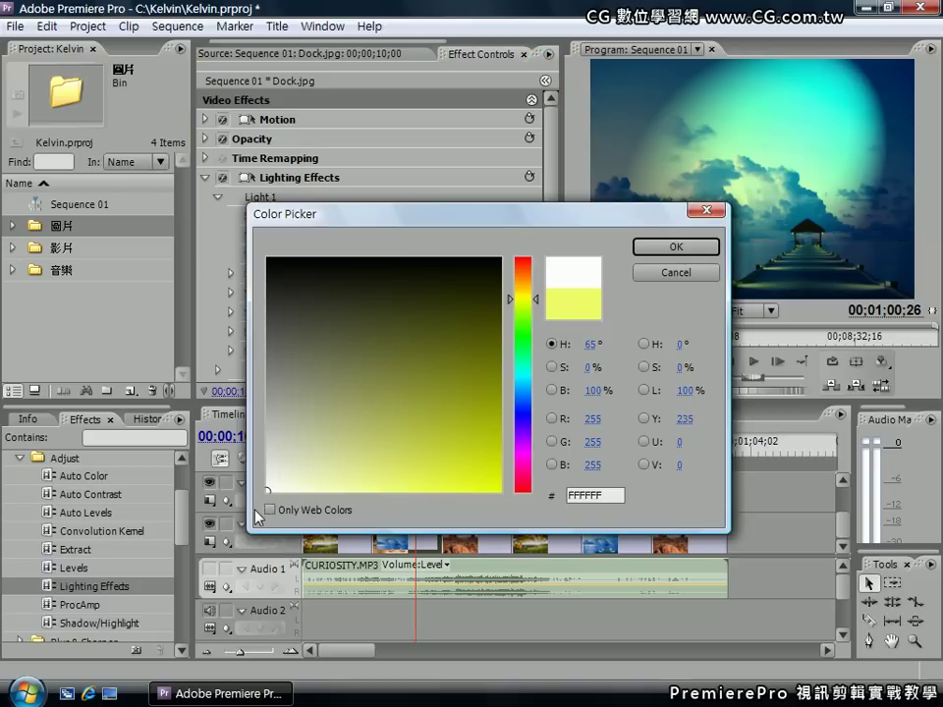
{"action": "left_click", "coordinate": [660, 252]}
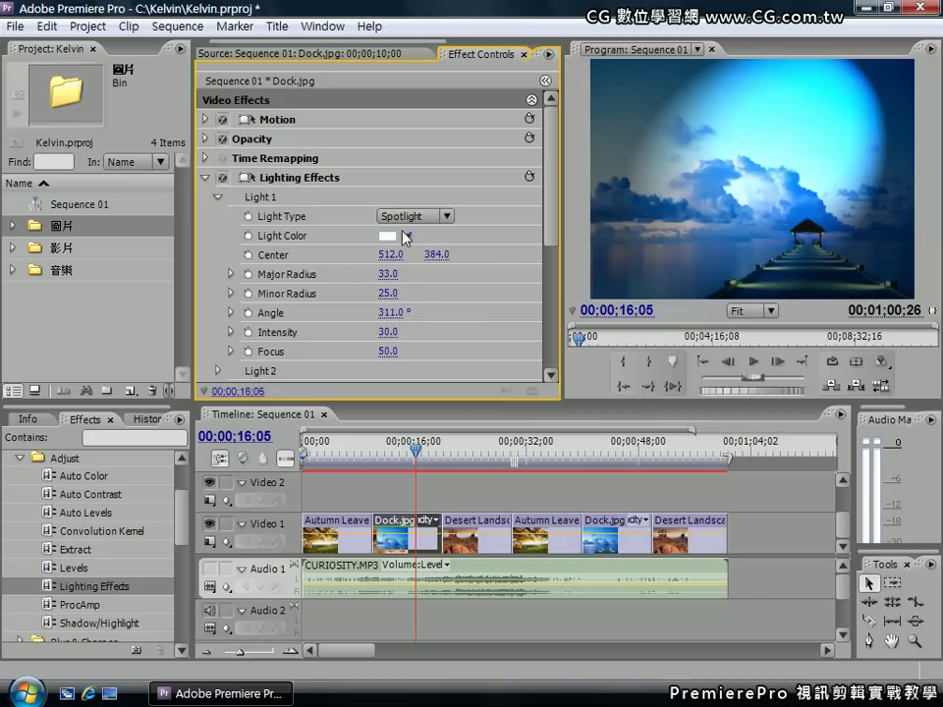
{"action": "left_click", "coordinate": [218, 198]}
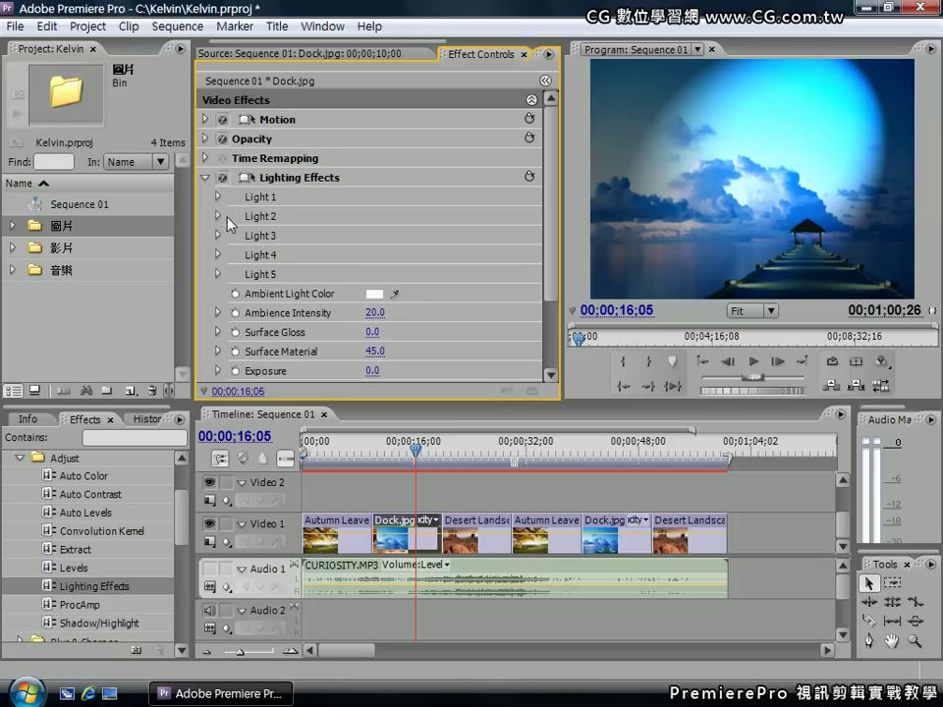
- Turn Light 2 into a spotlight and move its centre to X 397
{"action": "left_click", "coordinate": [218, 216]}
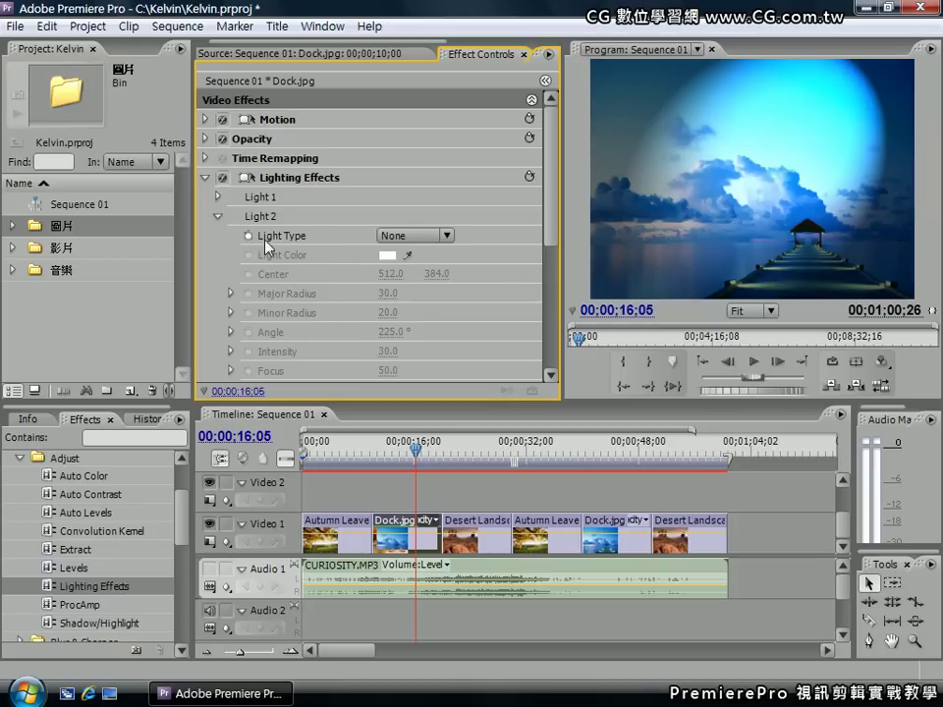
{"action": "left_click", "coordinate": [446, 235]}
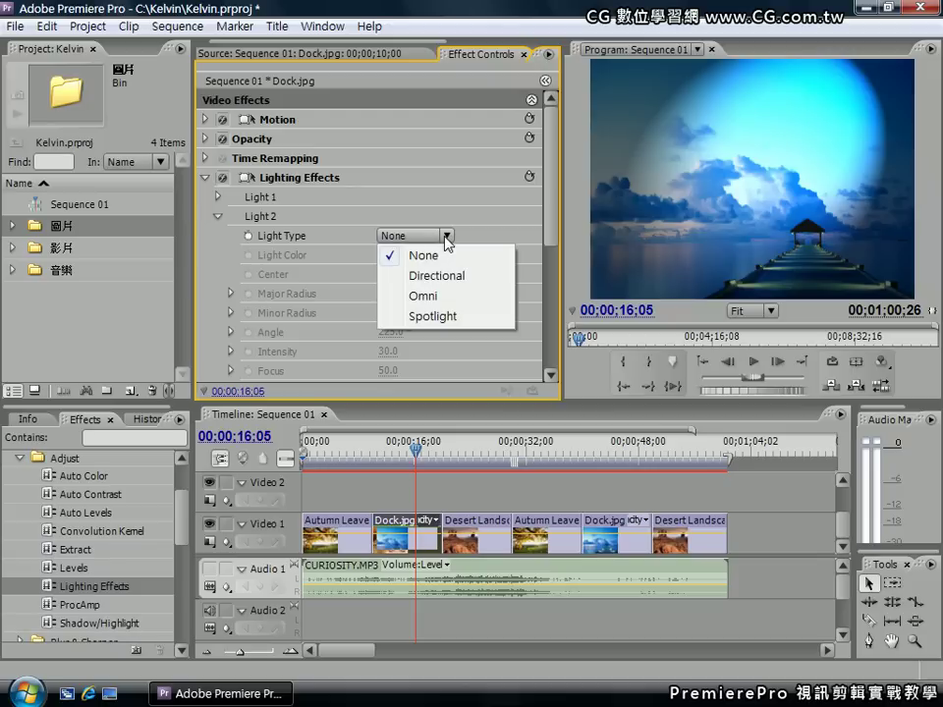
{"action": "left_click", "coordinate": [445, 316]}
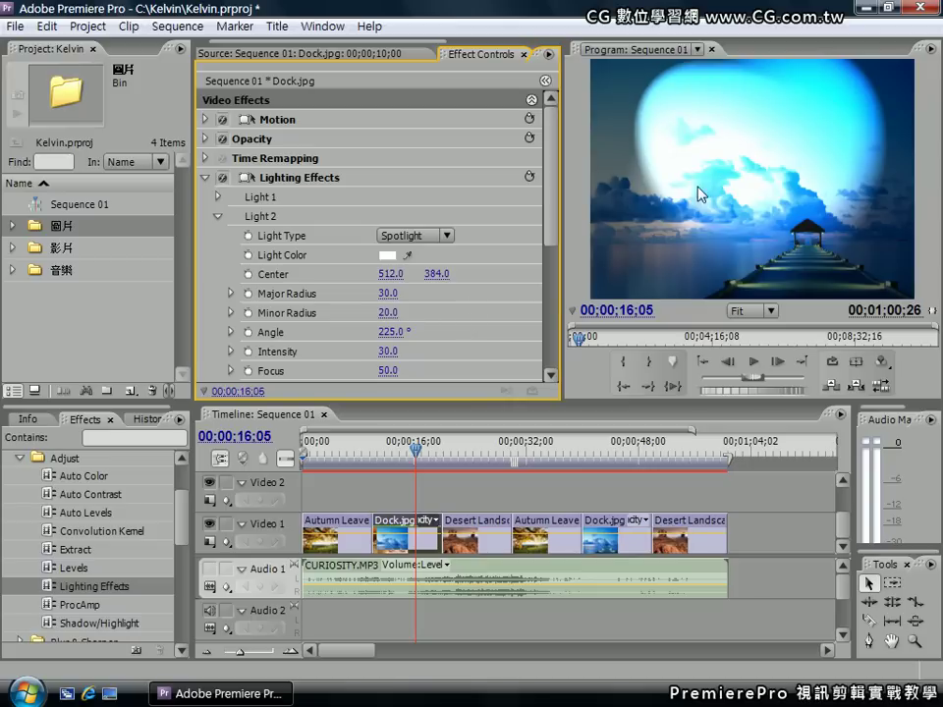
{"action": "left_click_drag", "start_coordinate": [390, 274], "coordinate": [333, 274]}
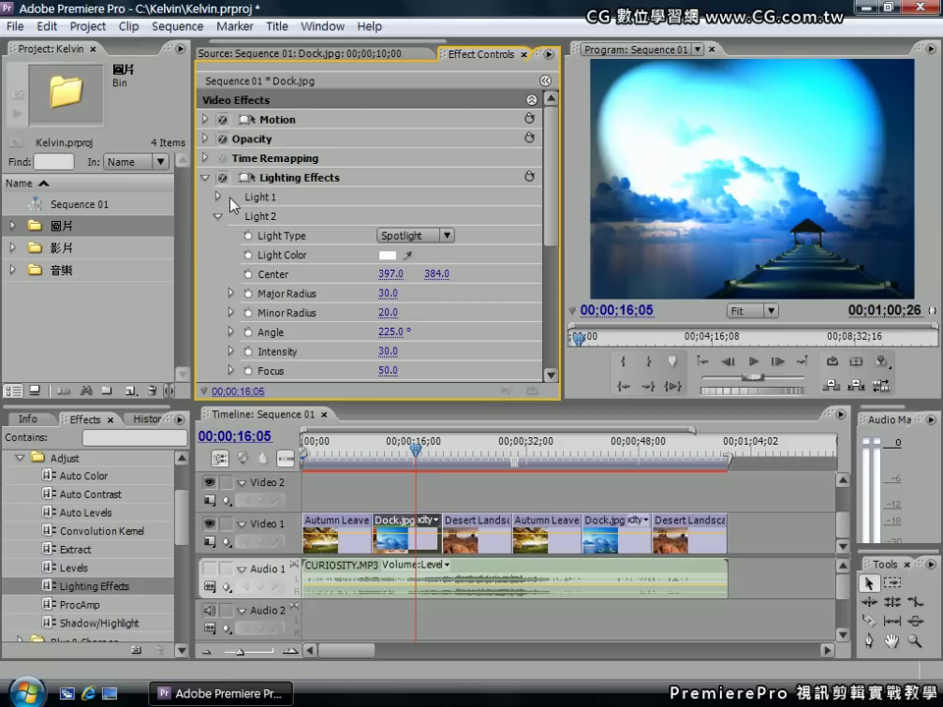
- Shift Light 1's centre to X 604 and keyframe Light 2's Light Type at 00;00;16;05
{"action": "left_click", "coordinate": [218, 197]}
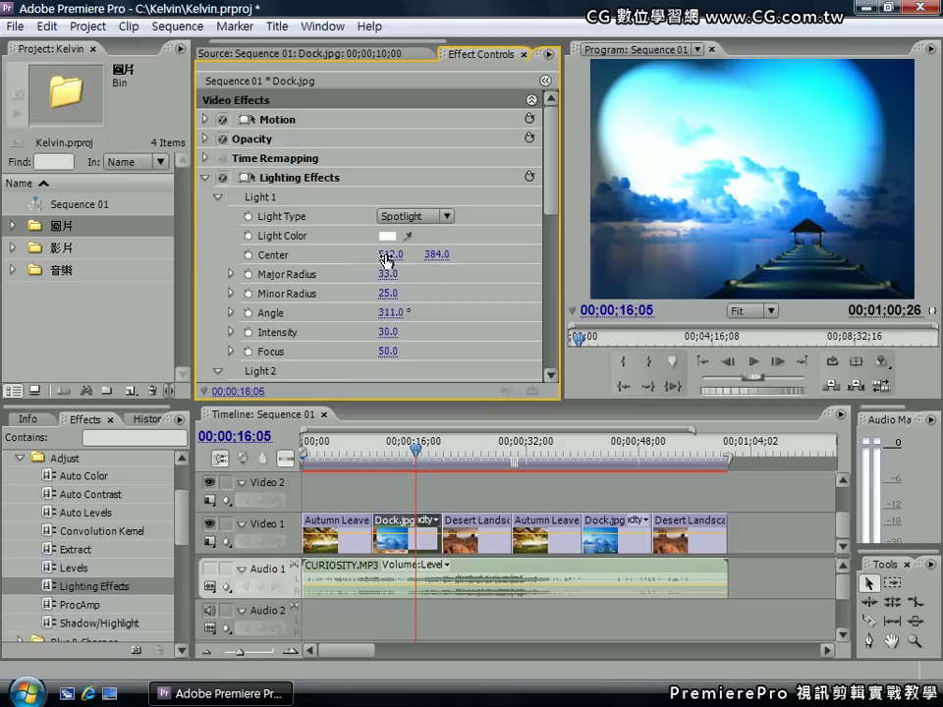
{"action": "left_click_drag", "start_coordinate": [391, 255], "coordinate": [418, 254]}
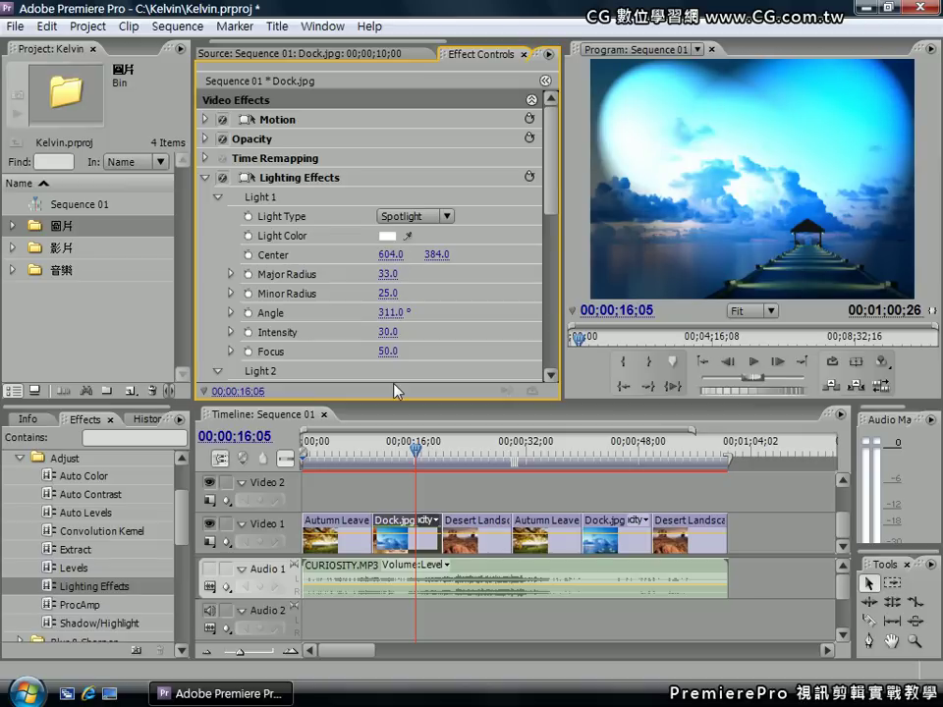
{"action": "left_click", "coordinate": [218, 199]}
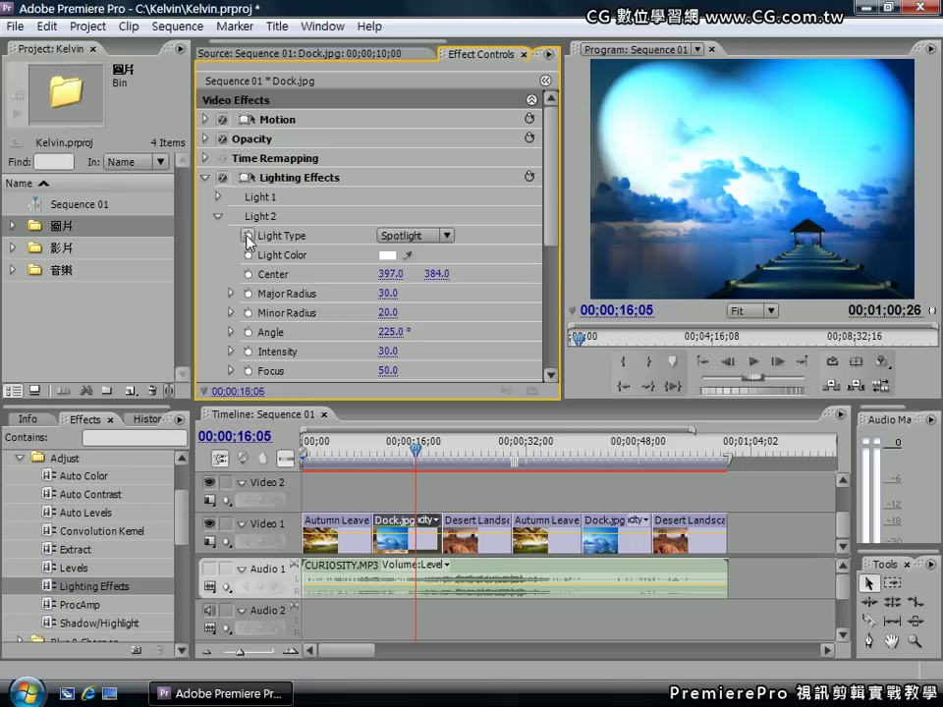
{"action": "left_click", "coordinate": [544, 82]}
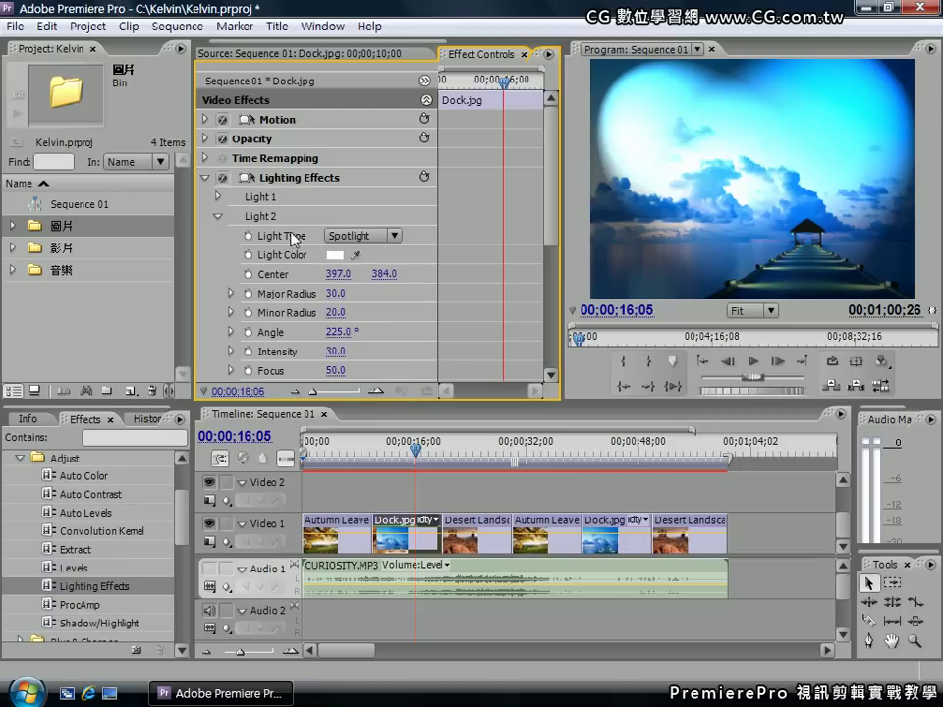
{"action": "left_click", "coordinate": [248, 236]}
{"action": "left_click", "coordinate": [249, 237]}
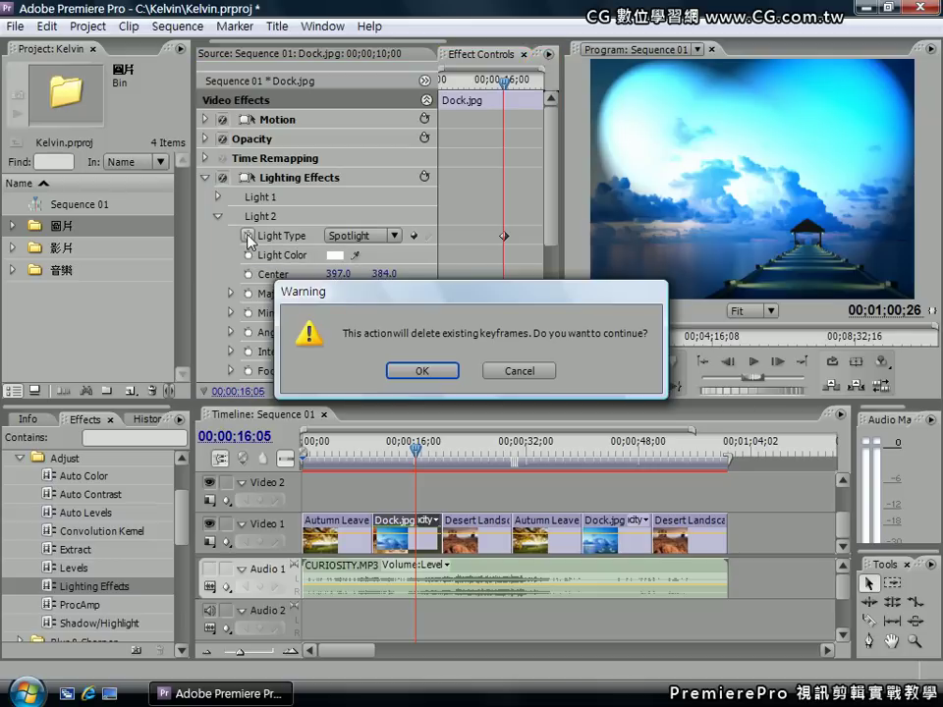
{"action": "left_click", "coordinate": [416, 372]}
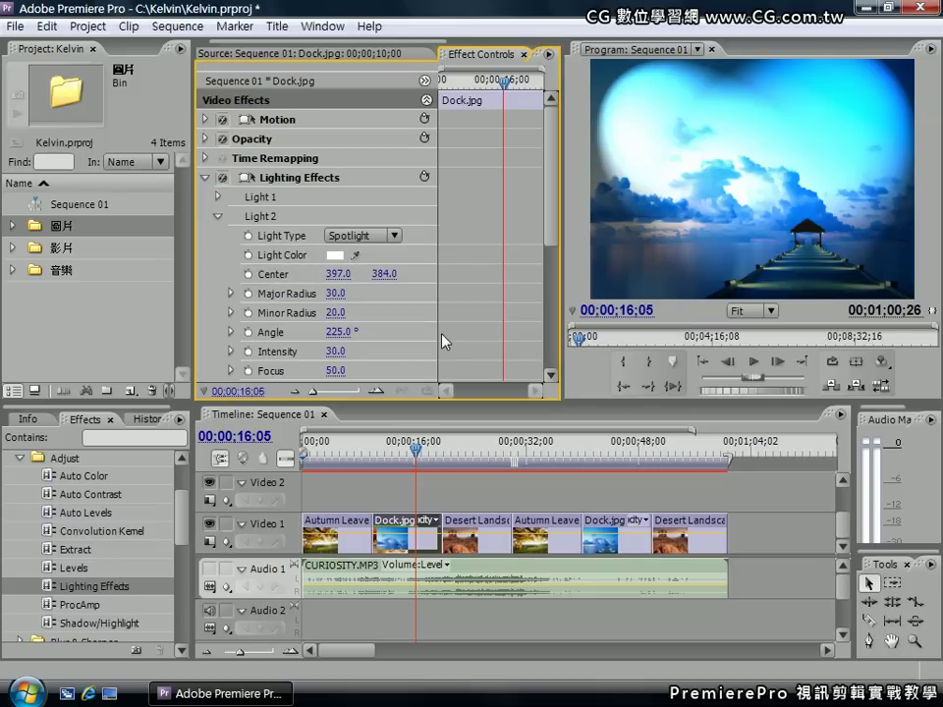
{"action": "left_click", "coordinate": [218, 218]}
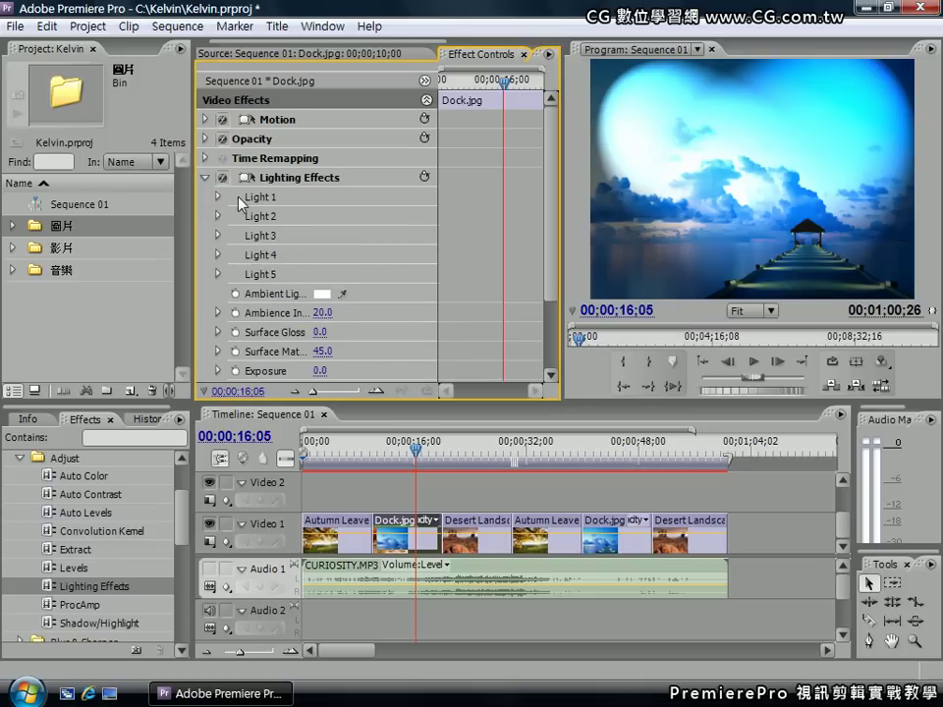
{"action": "left_click", "coordinate": [295, 178]}
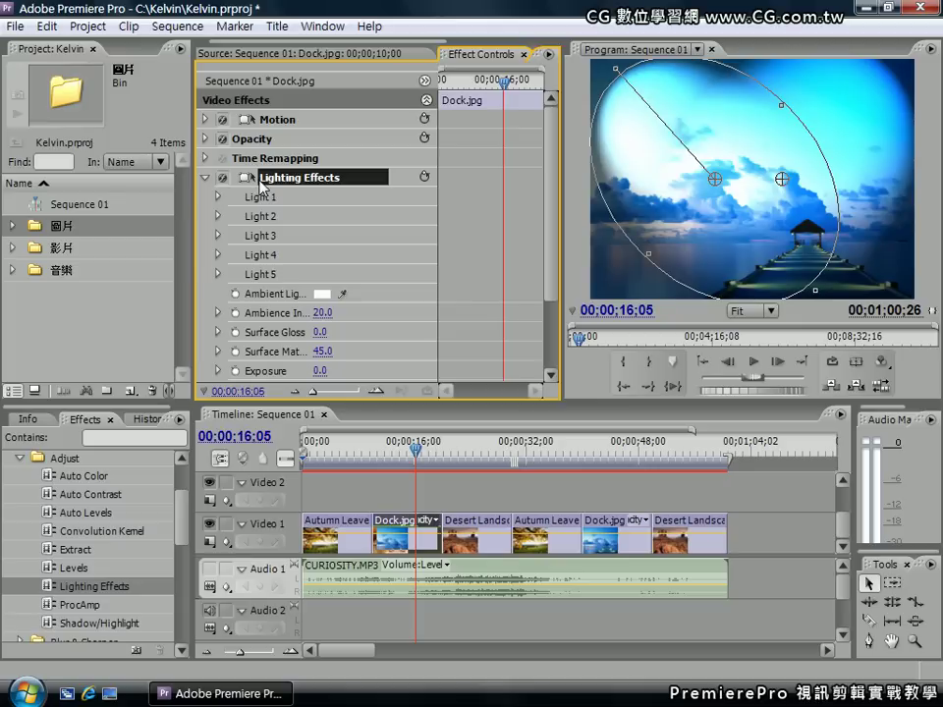
{"action": "key", "text": "Delete"}
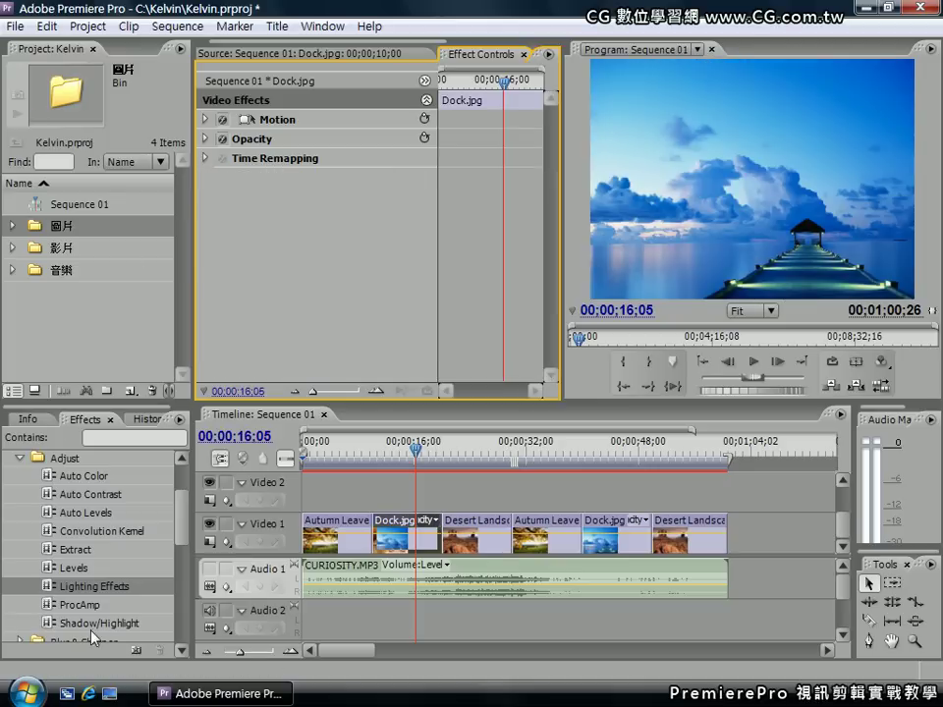
{"action": "left_click", "coordinate": [97, 609]}
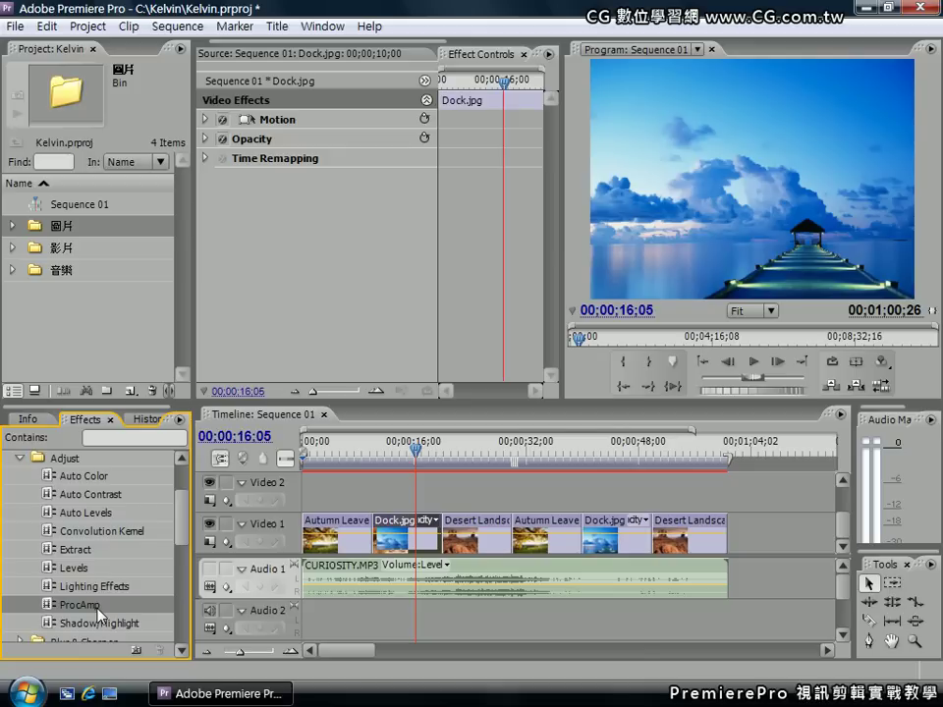
- Apply ProcAmp to the second Autumn Leaves.jpg clip and expand its settings
{"action": "left_click", "coordinate": [543, 452]}
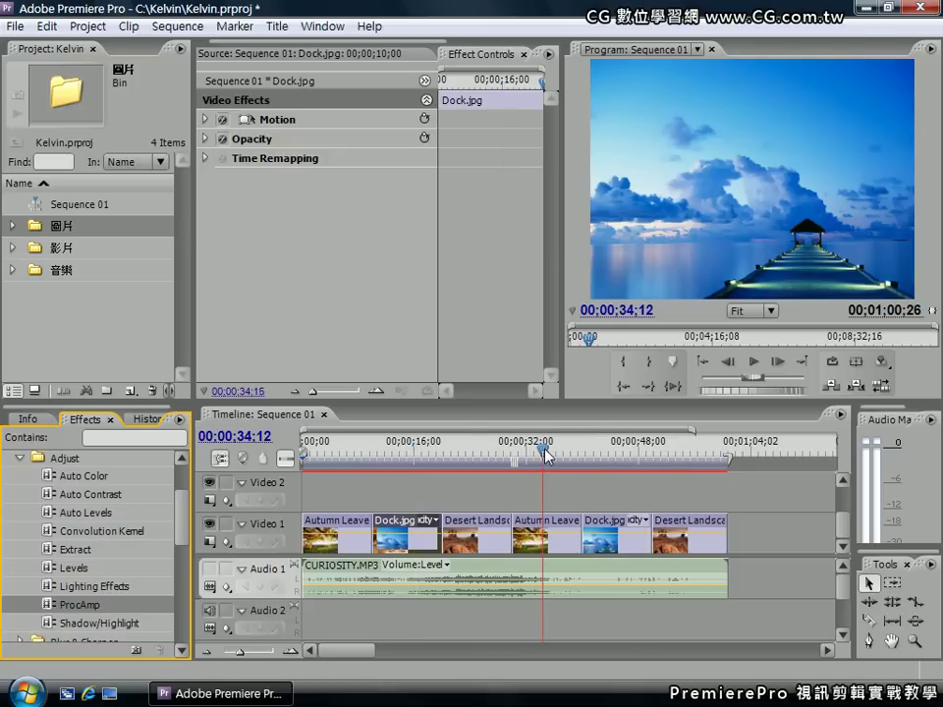
{"action": "left_click", "coordinate": [560, 548]}
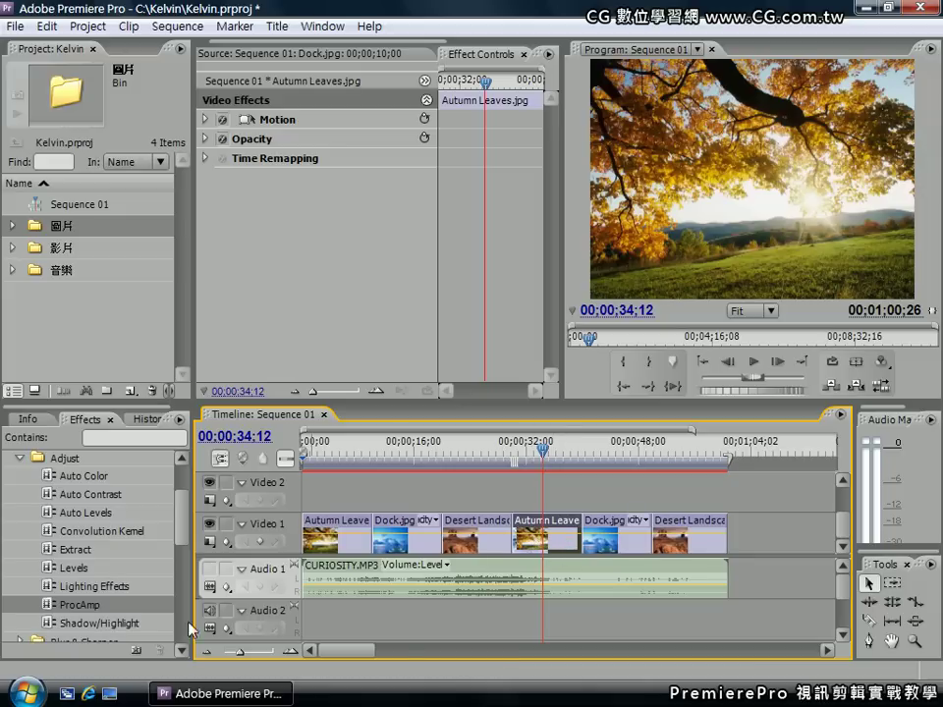
{"action": "mouse_move", "coordinate": [63, 604]}
{"action": "left_mouse_down"}
{"action": "mouse_move", "coordinate": [212, 272]}
{"action": "mouse_move", "coordinate": [214, 237]}
{"action": "left_mouse_up"}
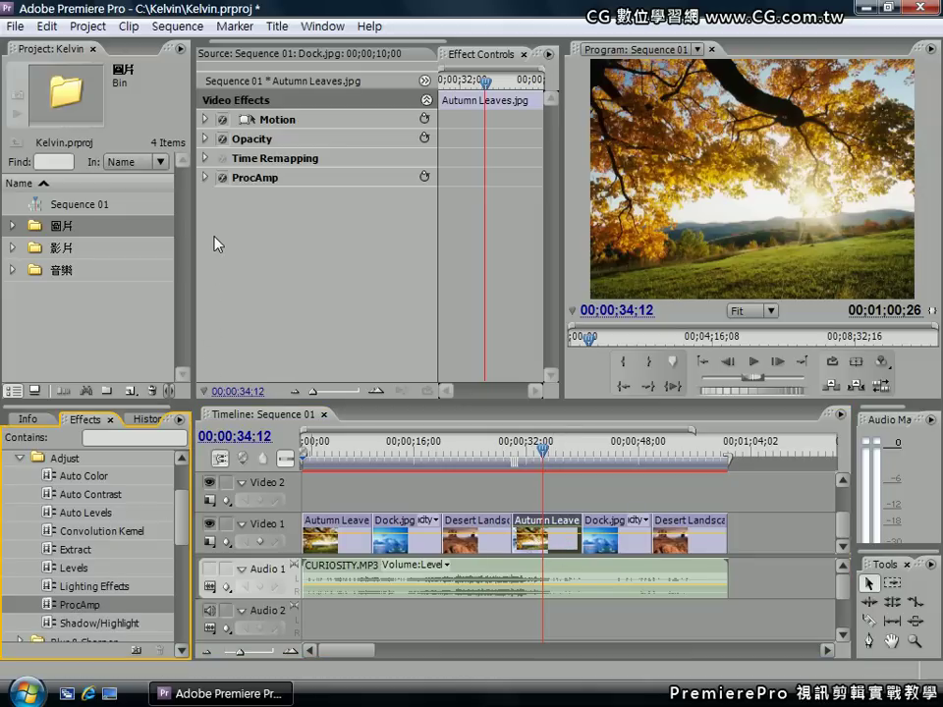
{"action": "left_click", "coordinate": [205, 178]}
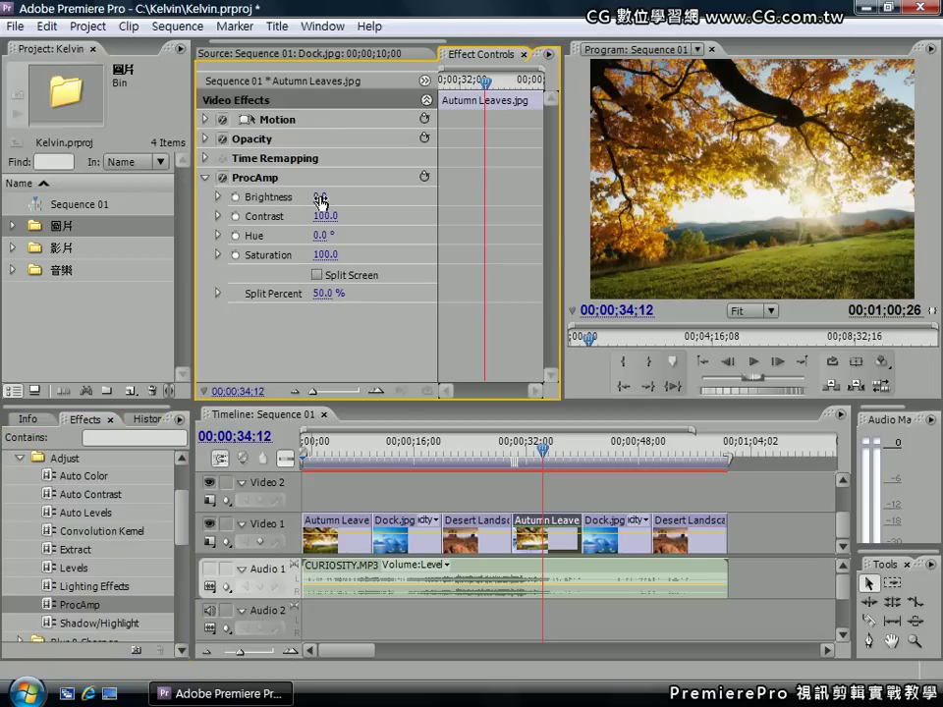
- Try ProcAmp brightness and contrast changes, then reset them to 0 and 100
{"action": "left_click_drag", "start_coordinate": [319, 197], "coordinate": [338, 196]}
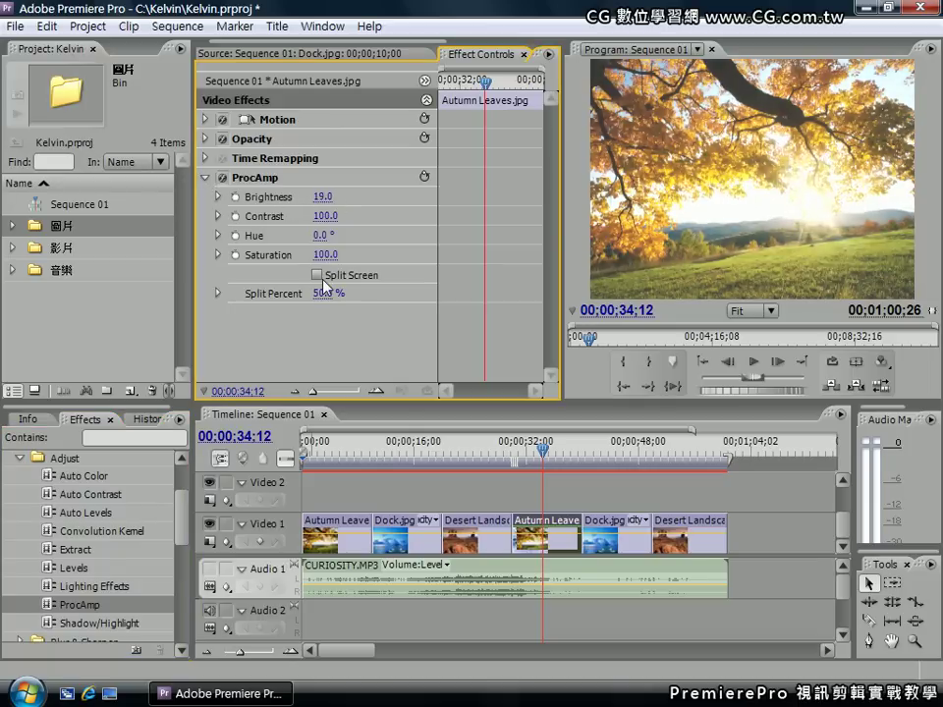
{"action": "mouse_move", "coordinate": [321, 196]}
{"action": "left_mouse_down"}
{"action": "mouse_move", "coordinate": [300, 197]}
{"action": "mouse_move", "coordinate": [310, 197]}
{"action": "left_mouse_up"}
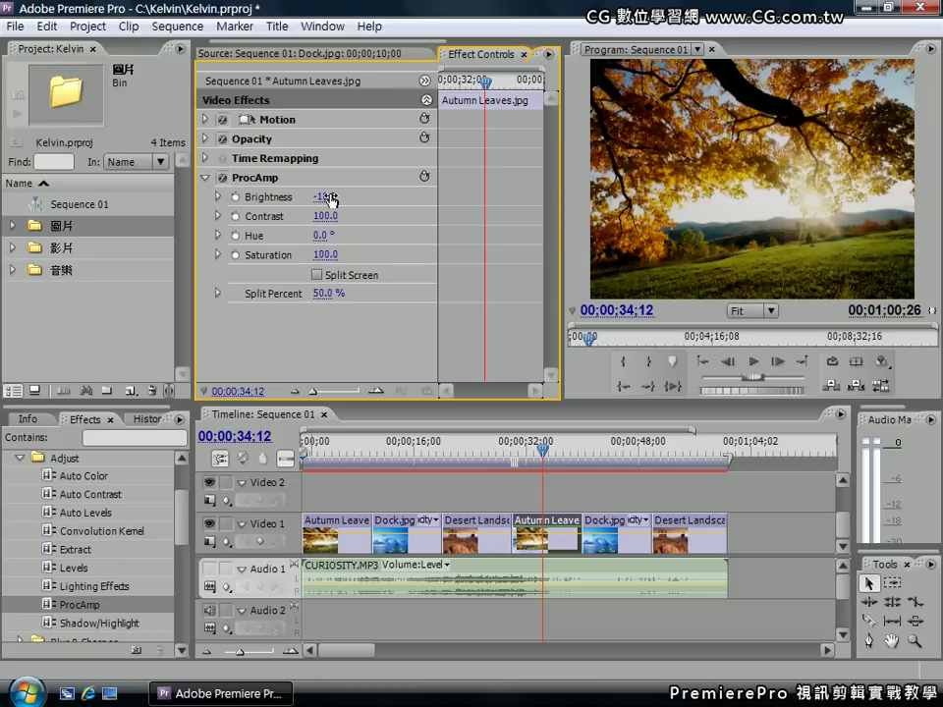
{"action": "left_click", "coordinate": [425, 178]}
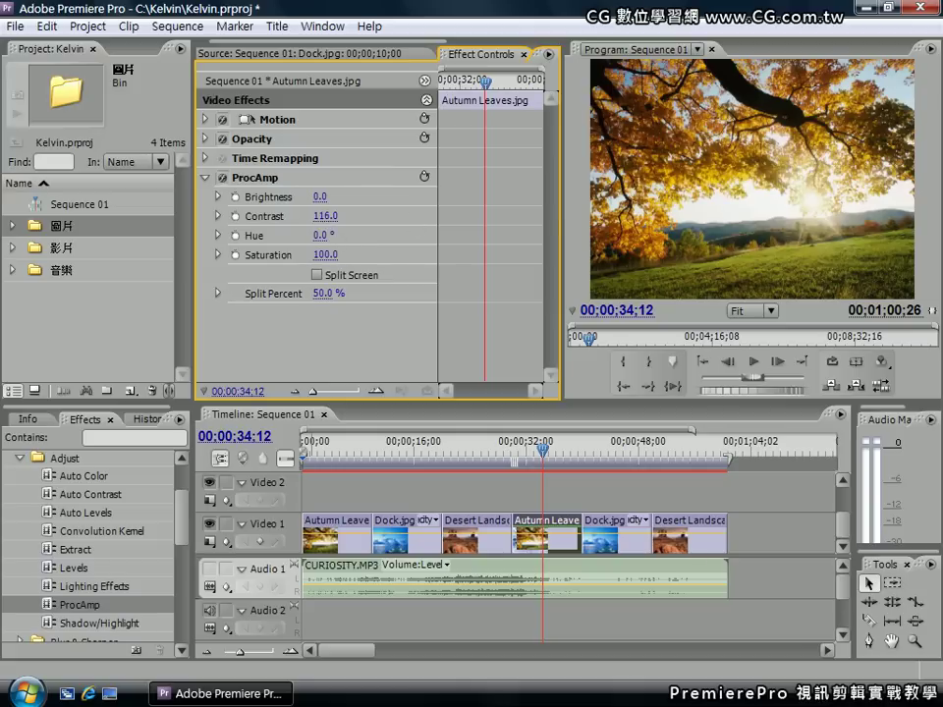
{"action": "left_click_drag", "start_coordinate": [325, 216], "coordinate": [347, 216]}
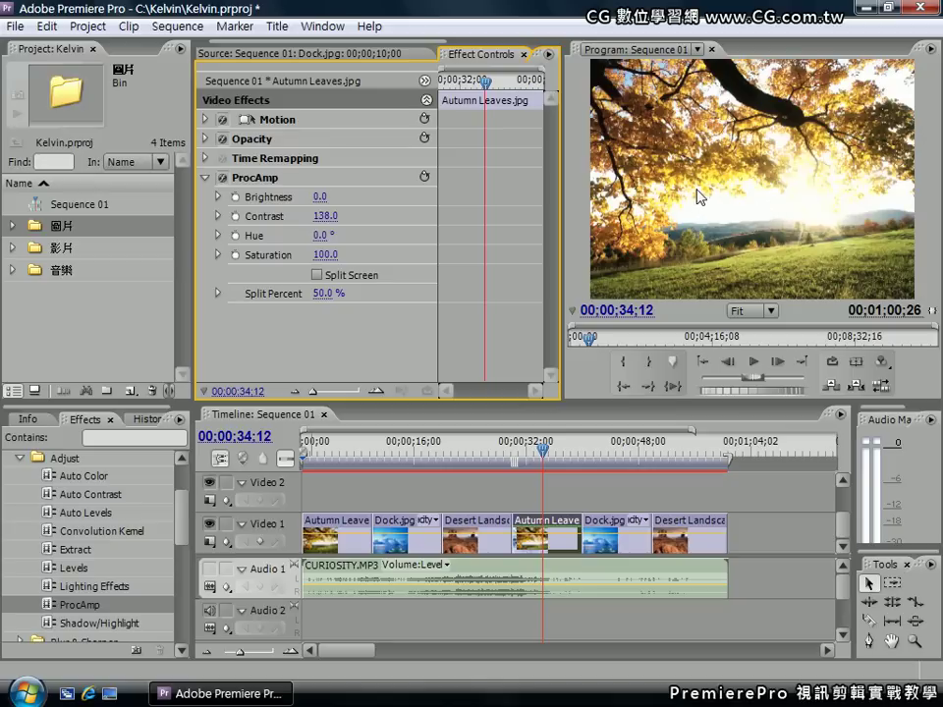
{"action": "left_click", "coordinate": [325, 216]}
{"action": "left_click", "coordinate": [424, 177]}
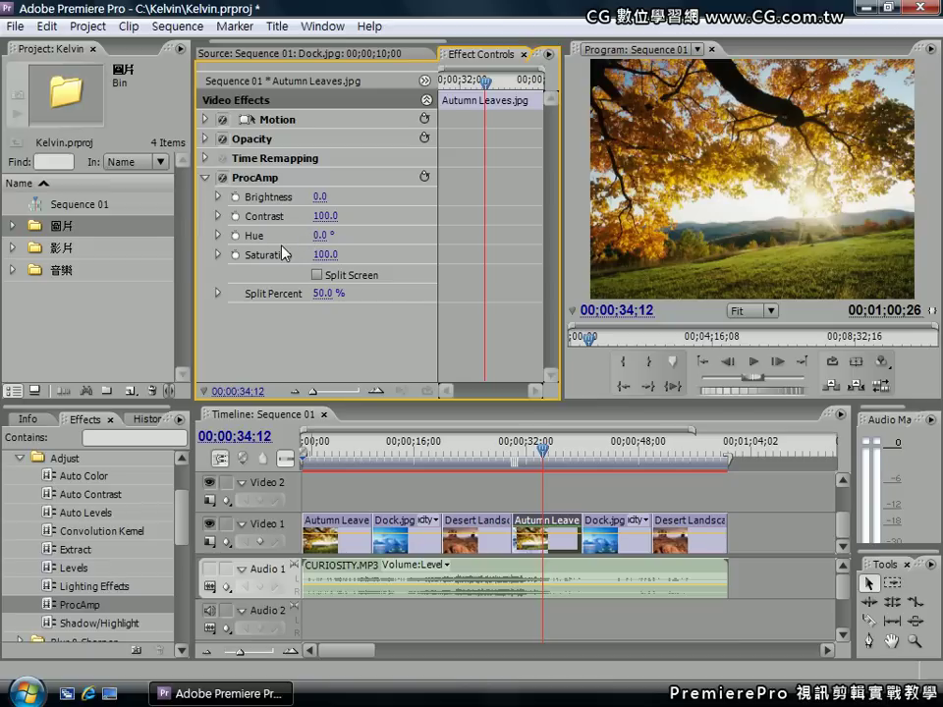
- Try rotating ProcAmp's Hue dial, then reset Hue to 0°
{"action": "left_click", "coordinate": [218, 236]}
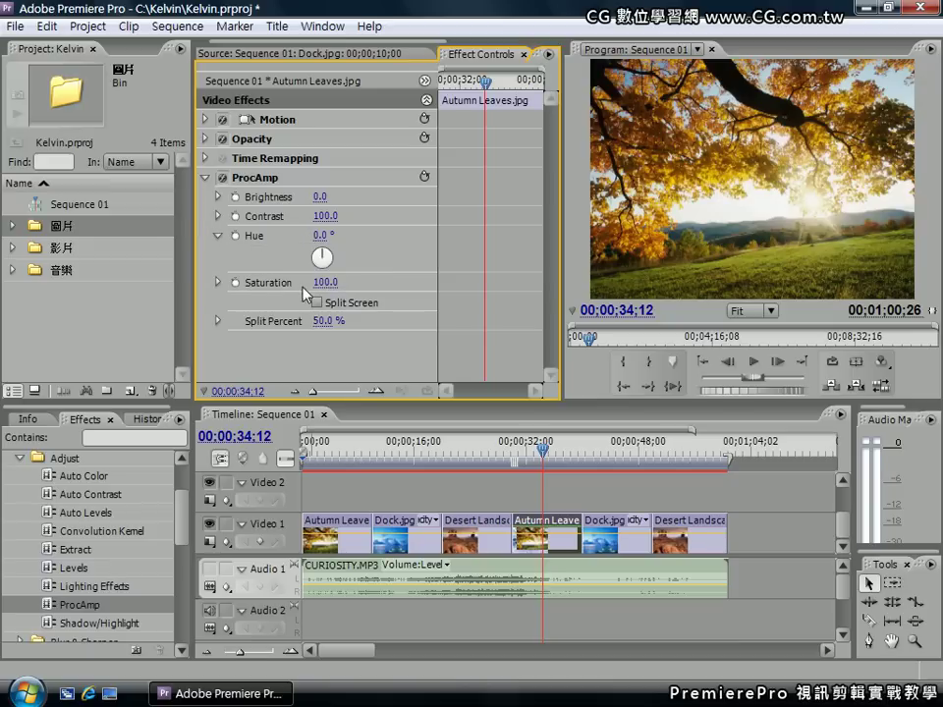
{"action": "left_click_drag", "start_coordinate": [324, 254], "coordinate": [320, 254]}
{"action": "mouse_move", "coordinate": [322, 257]}
{"action": "left_mouse_down"}
{"action": "mouse_move", "coordinate": [329, 267]}
{"action": "mouse_move", "coordinate": [326, 257]}
{"action": "left_mouse_up"}
{"action": "left_click", "coordinate": [425, 177]}
- Set ProcAmp Saturation to 70 and enable Split Screen comparison
{"action": "left_click_drag", "start_coordinate": [325, 287], "coordinate": [329, 287]}
{"action": "left_click_drag", "start_coordinate": [322, 286], "coordinate": [303, 282]}
{"action": "left_click", "coordinate": [327, 282]}
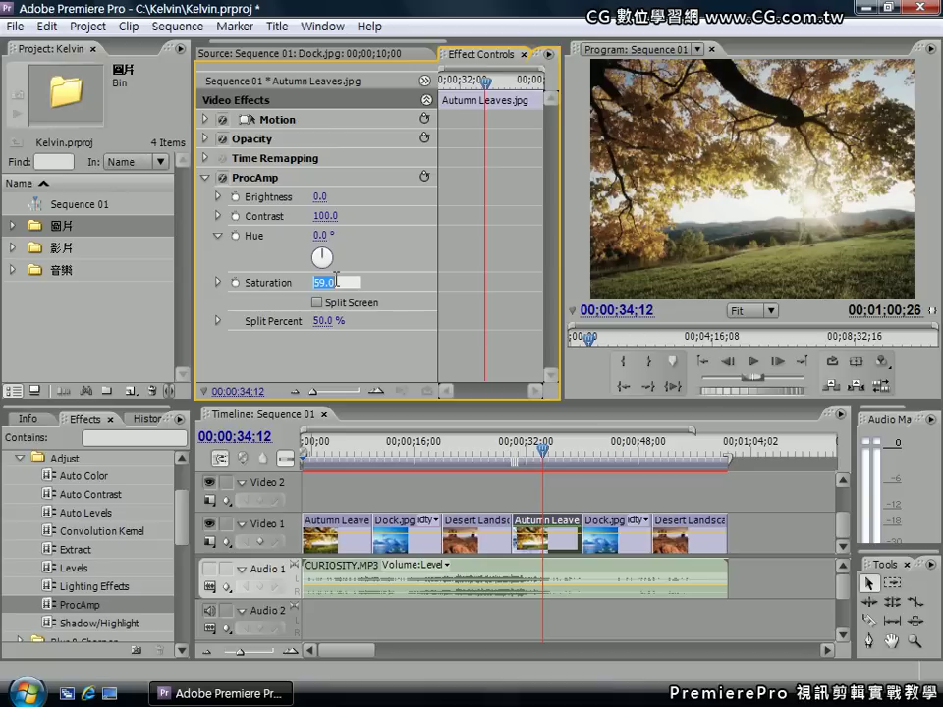
{"action": "type", "text": "70"}
{"action": "key", "text": "Return"}
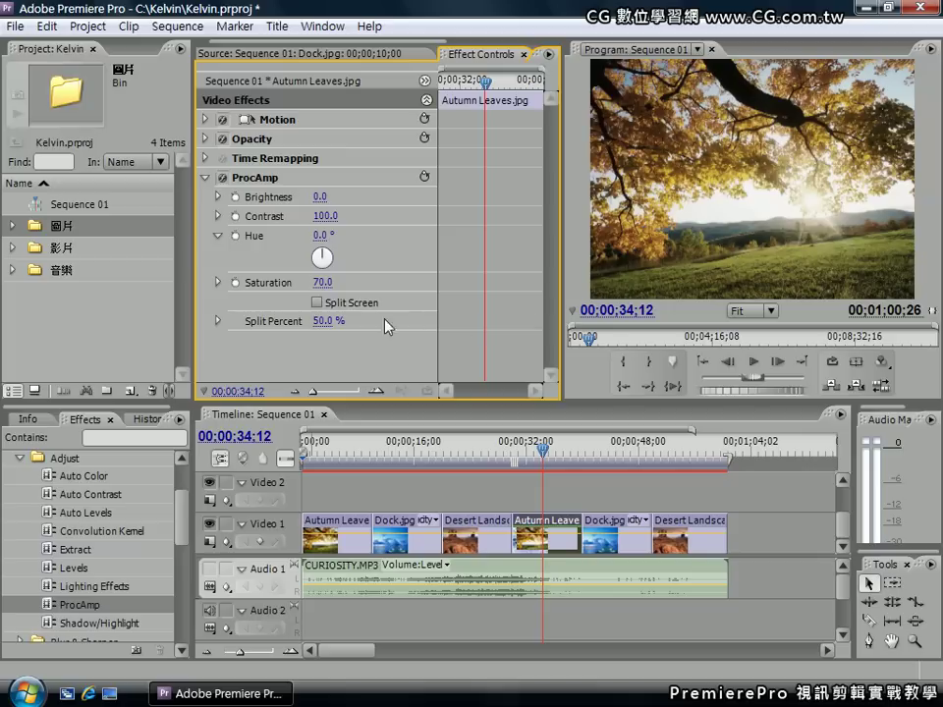
{"action": "left_click", "coordinate": [316, 302]}
- Set ProcAmp Saturation 30, Brightness -17 and Split Percent 70% on Autumn Leaves
{"action": "left_click", "coordinate": [320, 284]}
{"action": "type", "text": "30"}
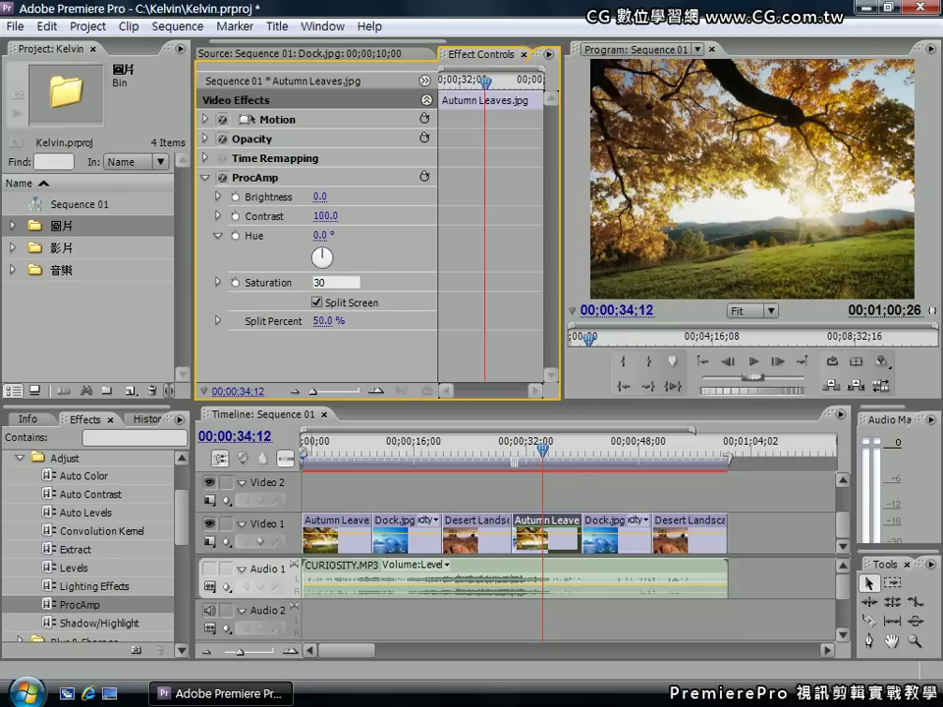
{"action": "key", "text": "Return"}
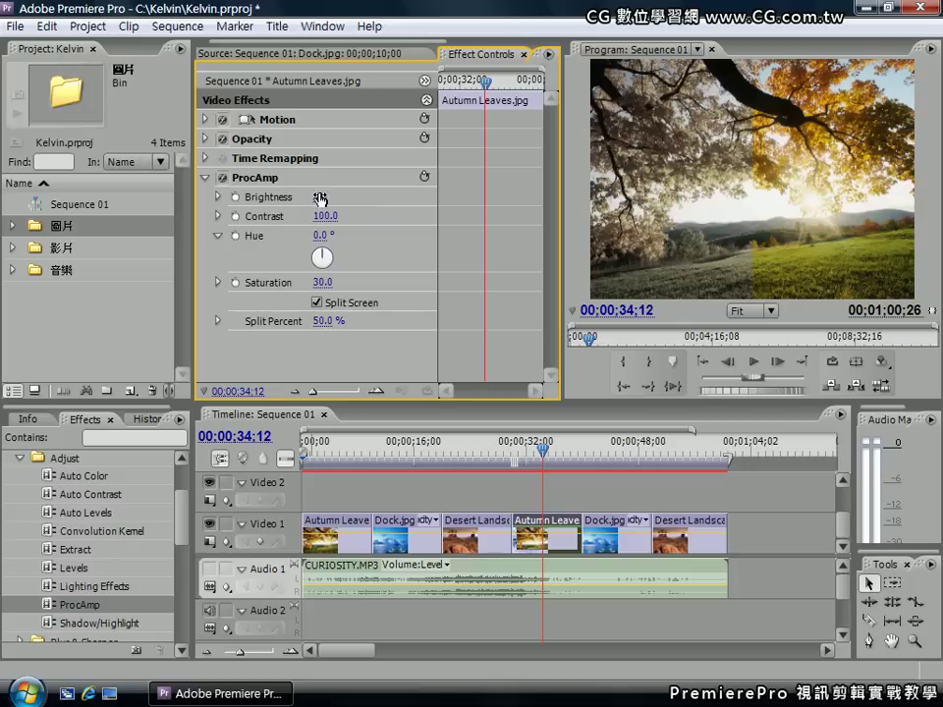
{"action": "left_click_drag", "start_coordinate": [320, 197], "coordinate": [294, 196]}
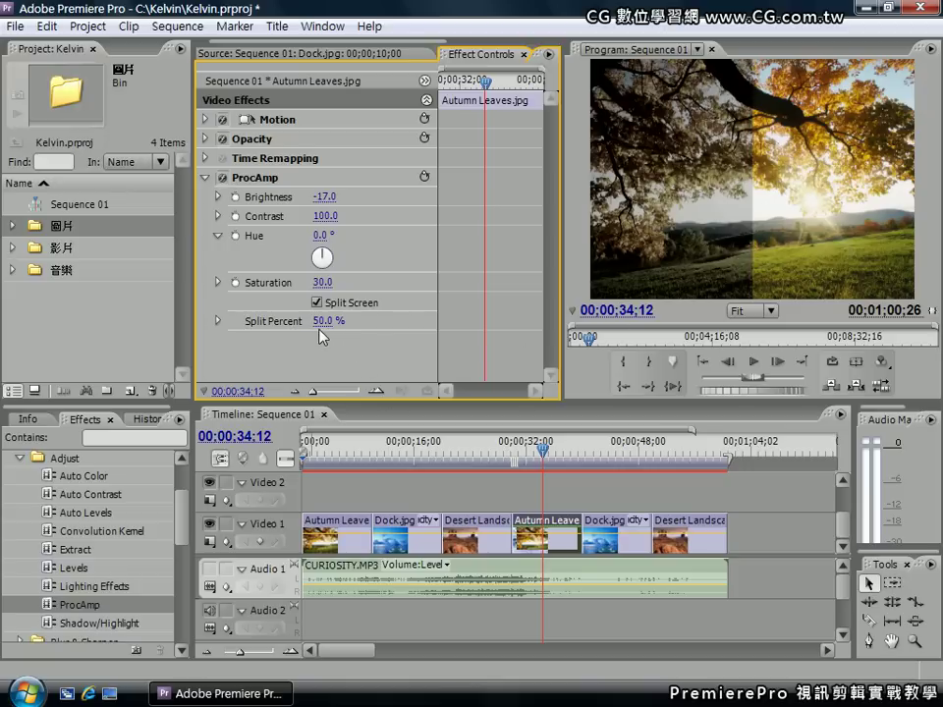
{"action": "mouse_move", "coordinate": [322, 321]}
{"action": "left_mouse_down"}
{"action": "mouse_move", "coordinate": [294, 321]}
{"action": "mouse_move", "coordinate": [346, 322]}
{"action": "left_mouse_up"}
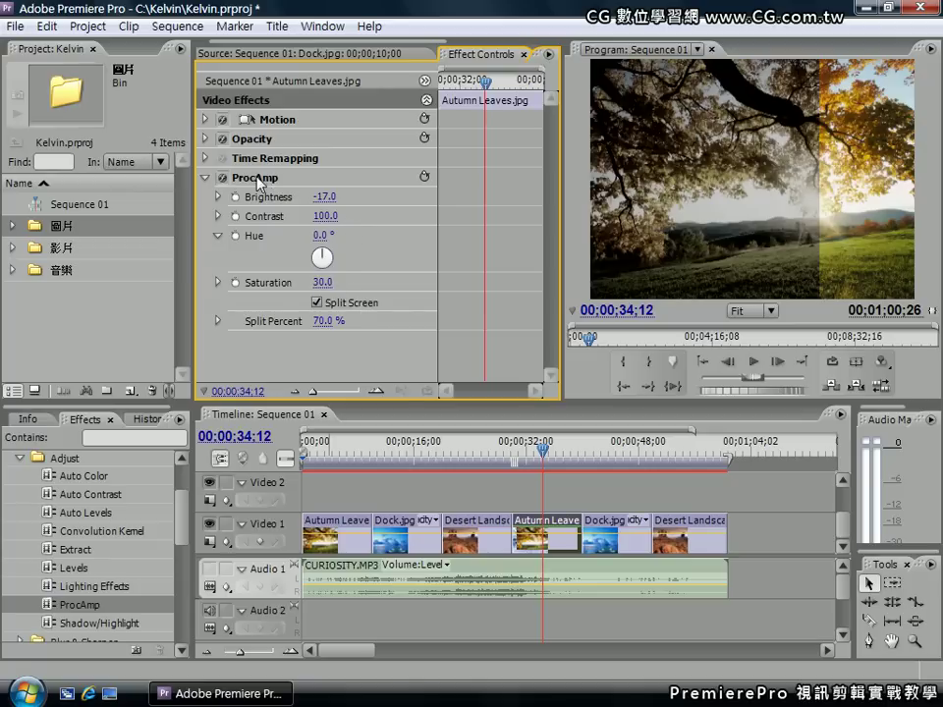
{"action": "left_click", "coordinate": [241, 178]}
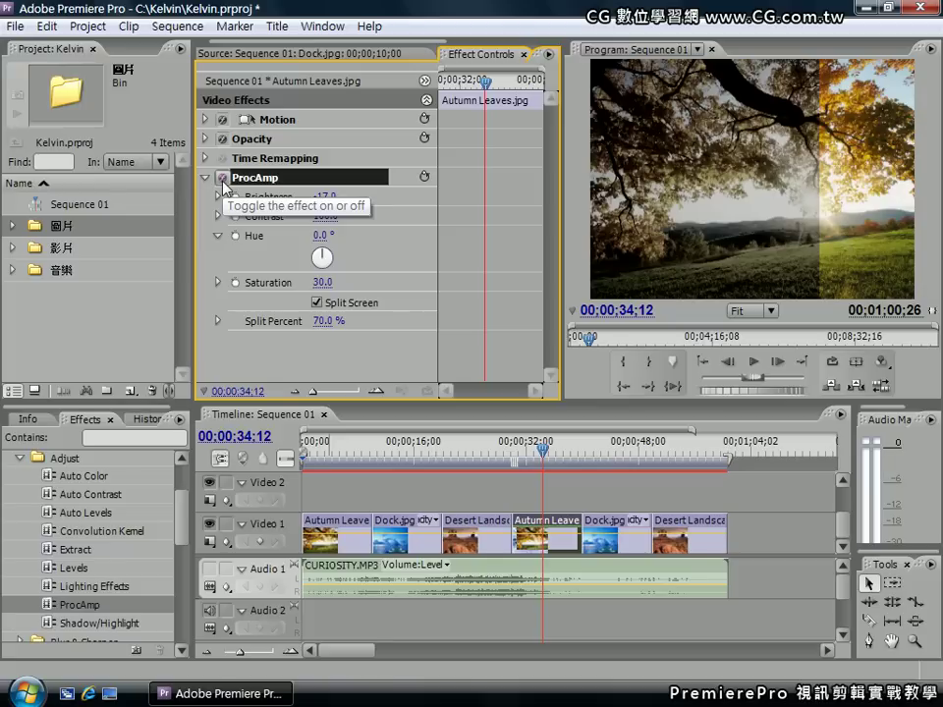
- Compare ProcAmp off and on, delete it, and apply Shadow/Highlight to Autumn Leaves
{"action": "left_click", "coordinate": [223, 179]}
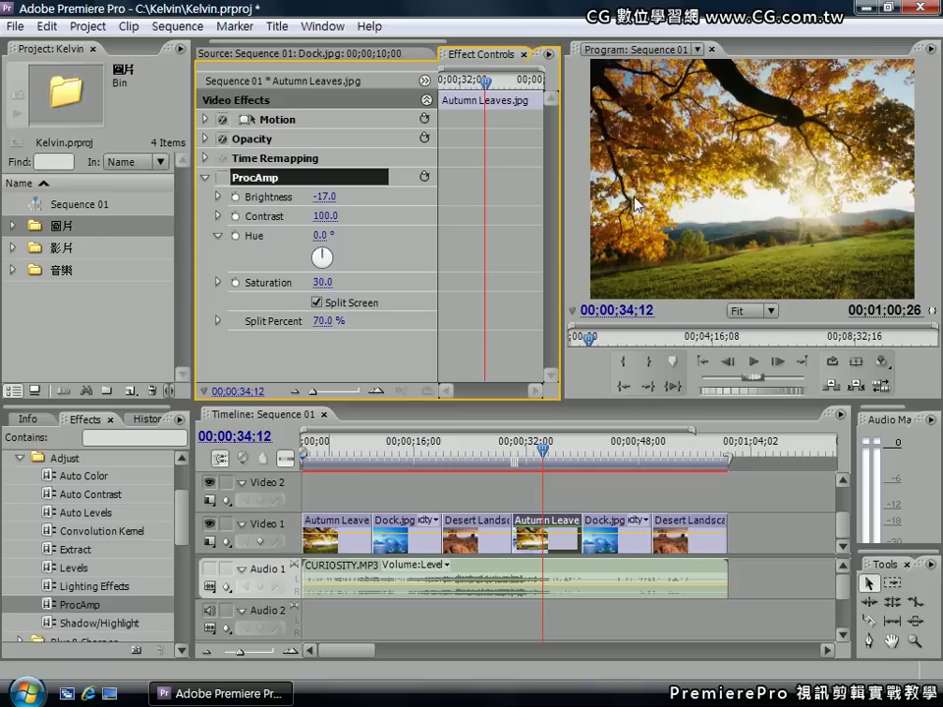
{"action": "left_click", "coordinate": [223, 178]}
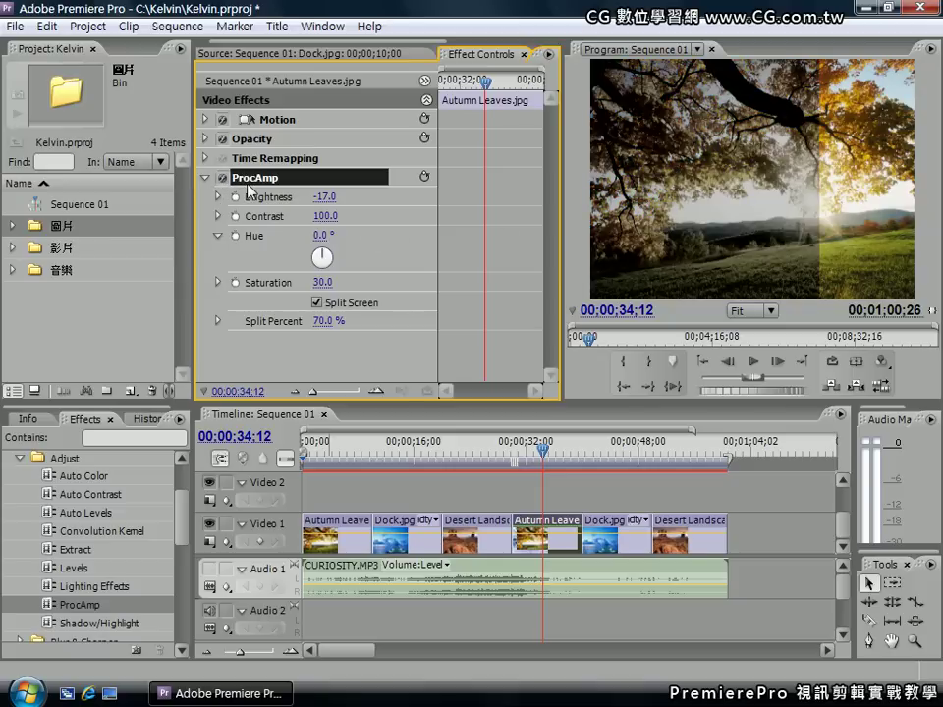
{"action": "left_click", "coordinate": [204, 177]}
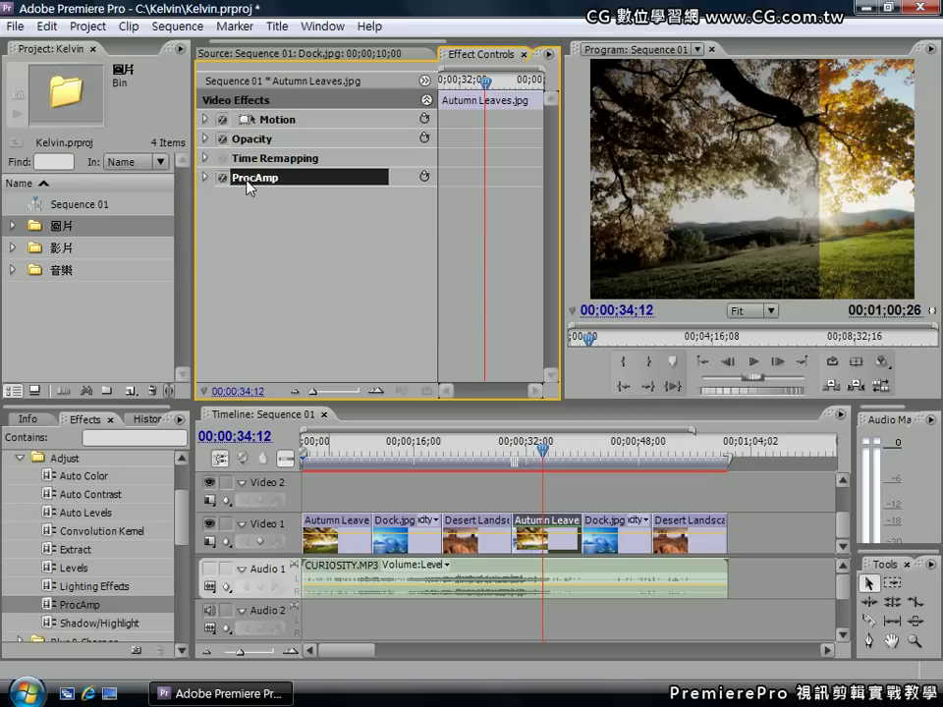
{"action": "key", "text": "Delete"}
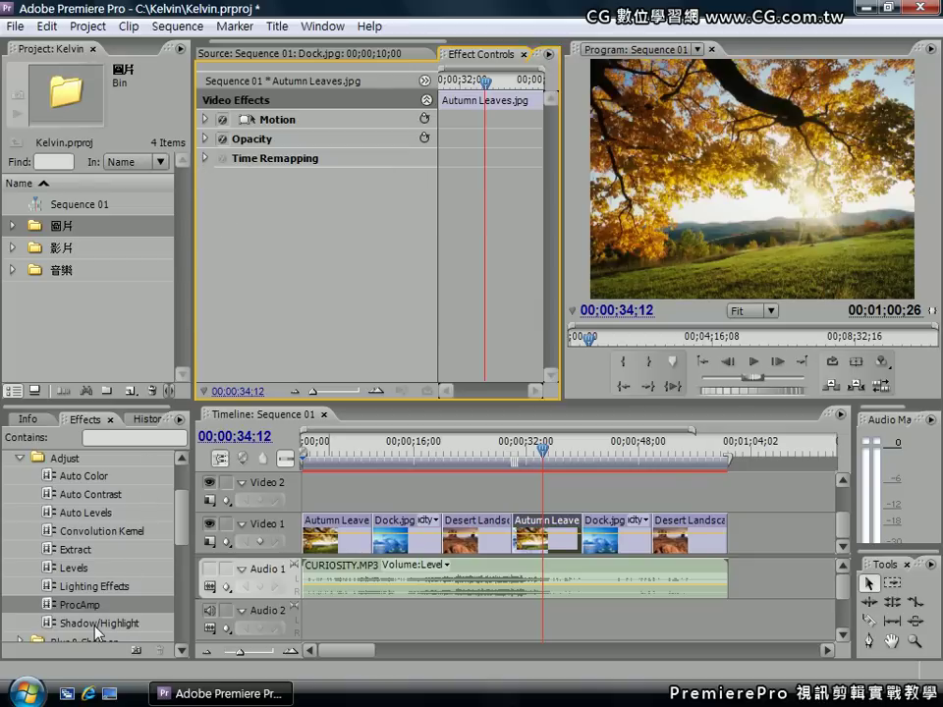
{"action": "left_click_drag", "start_coordinate": [95, 626], "coordinate": [240, 316]}
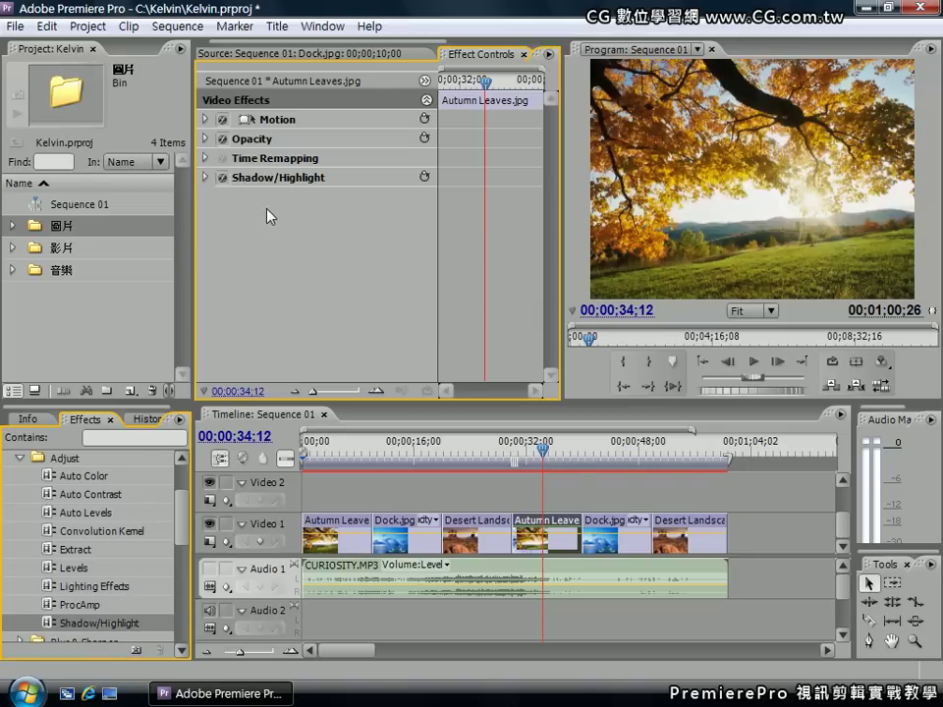
- Uncheck Auto Amounts in Shadow/Highlight, with Shadow Amount 40 and Highlight Amount 0
{"action": "left_click", "coordinate": [247, 181]}
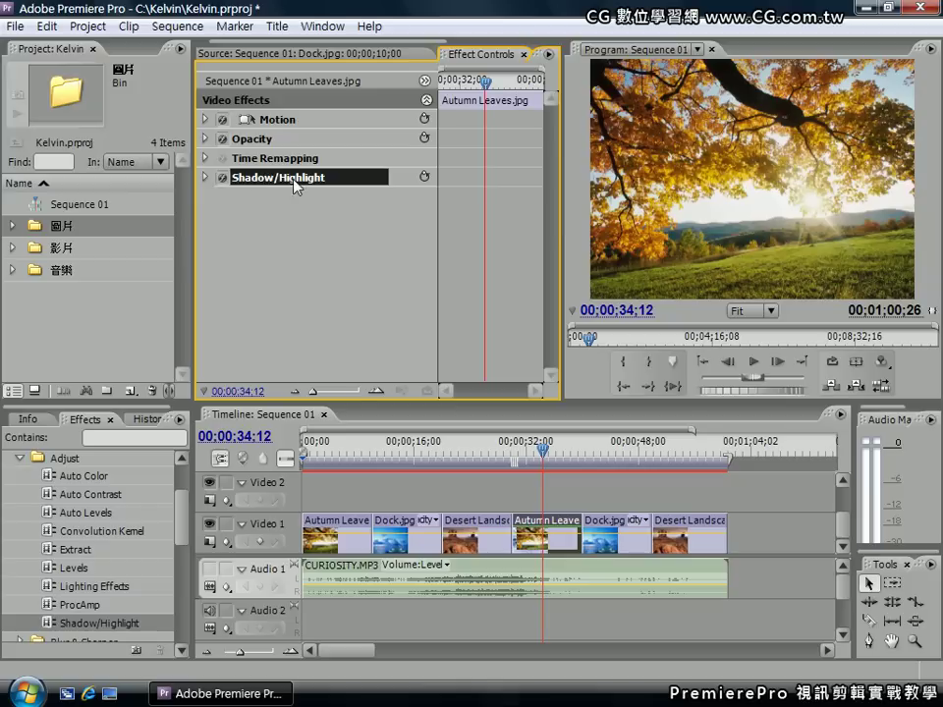
{"action": "left_click", "coordinate": [204, 177]}
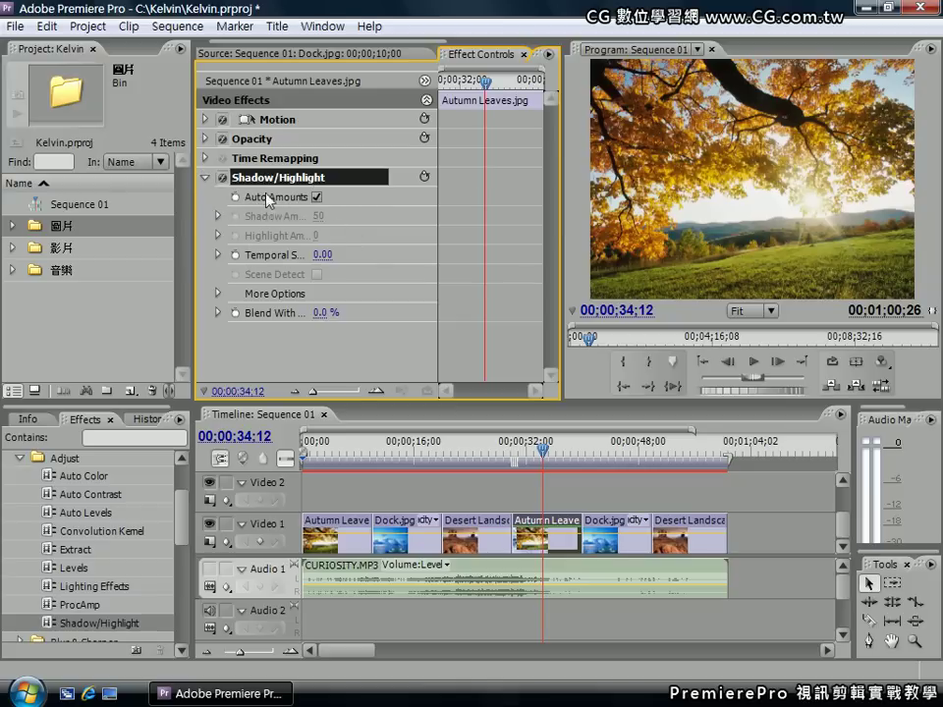
{"action": "left_click", "coordinate": [316, 198]}
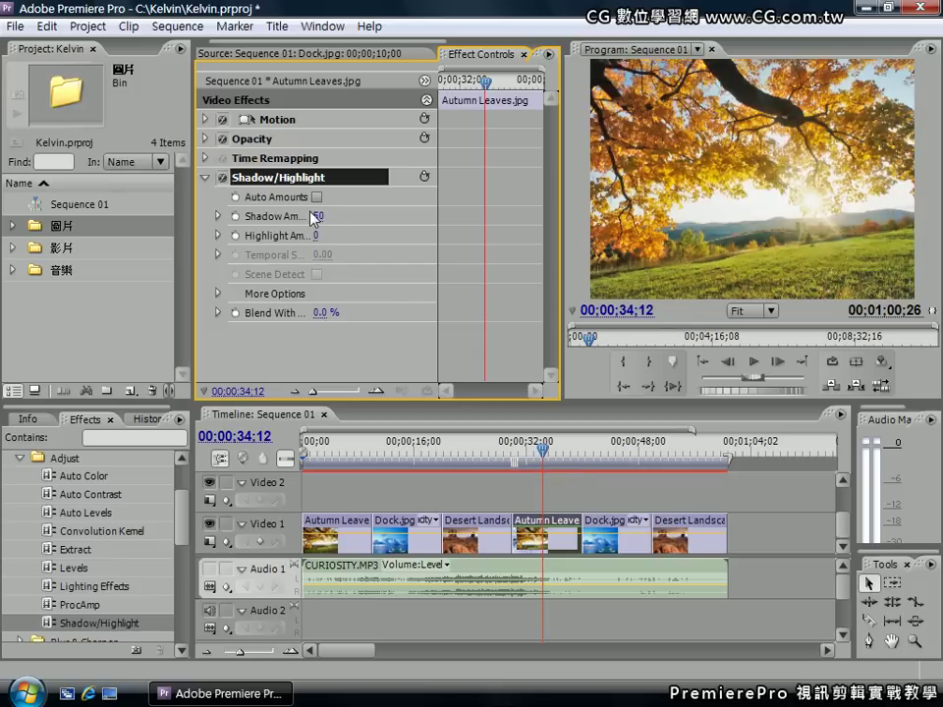
{"action": "left_click_drag", "start_coordinate": [319, 218], "coordinate": [354, 219]}
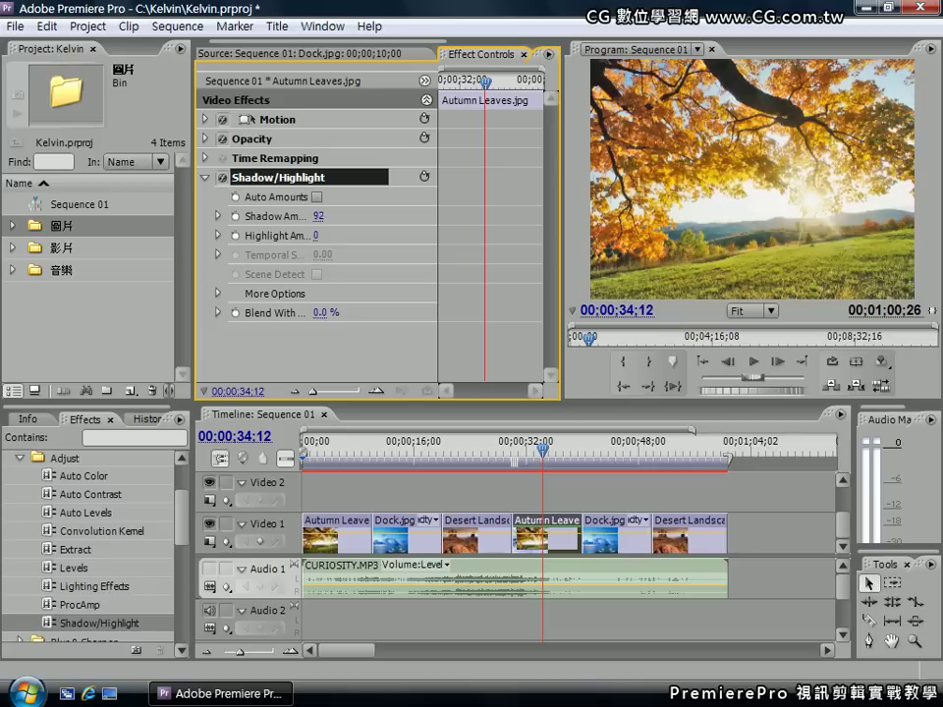
{"action": "left_click_drag", "start_coordinate": [319, 218], "coordinate": [337, 218]}
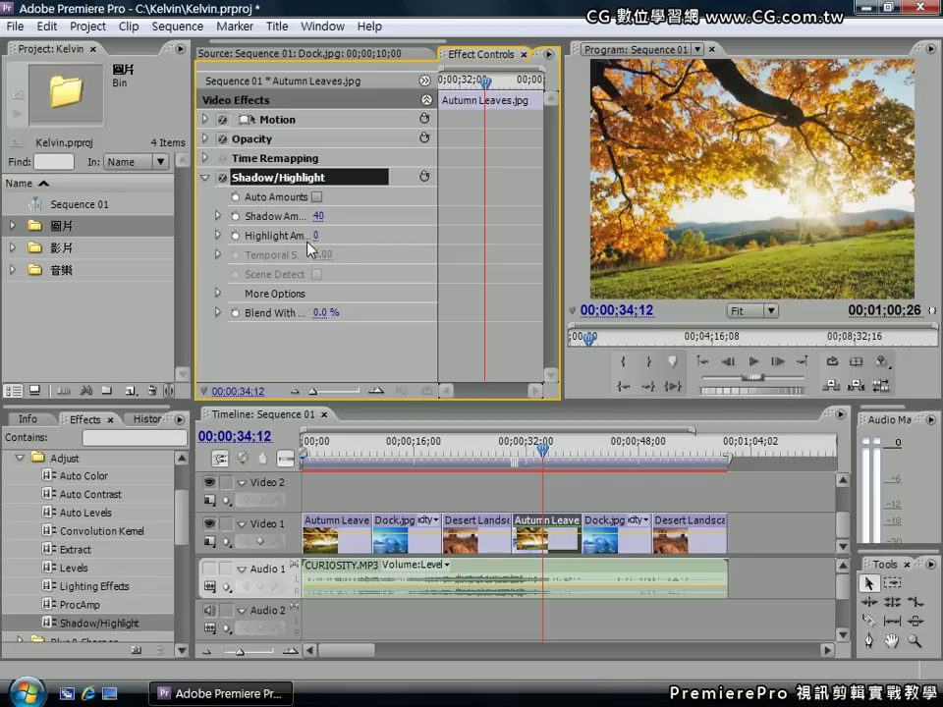
{"action": "left_click_drag", "start_coordinate": [316, 236], "coordinate": [332, 235]}
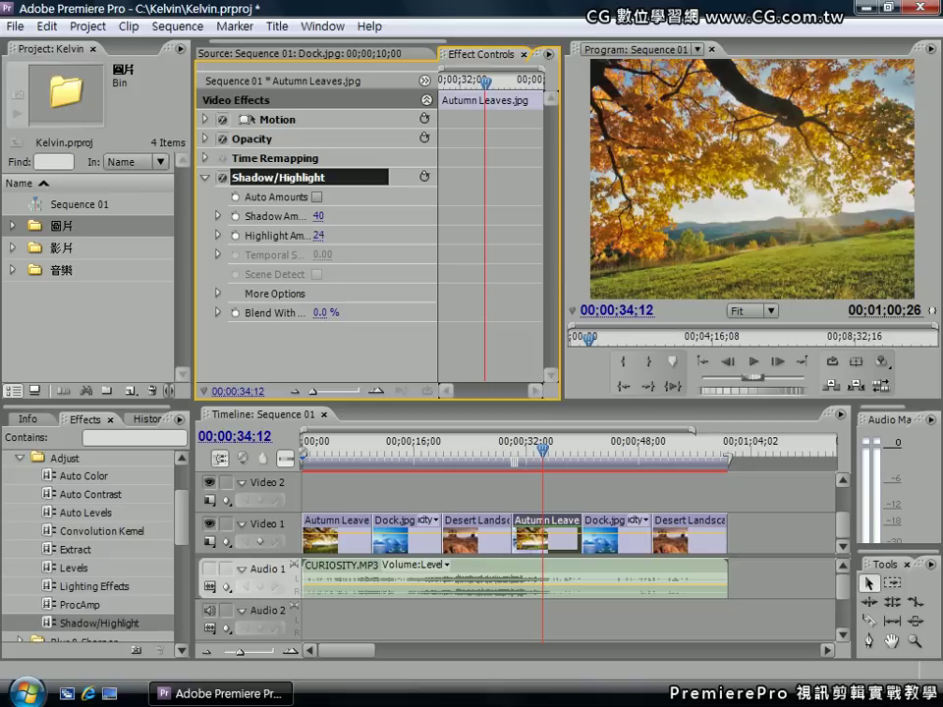
{"action": "left_click_drag", "start_coordinate": [332, 236], "coordinate": [294, 236]}
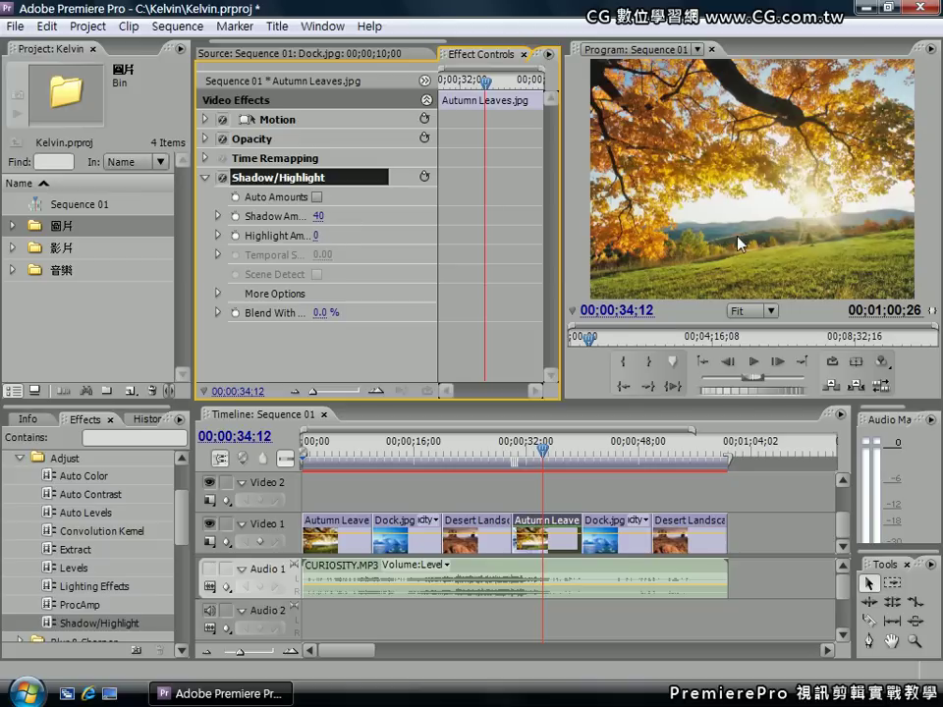